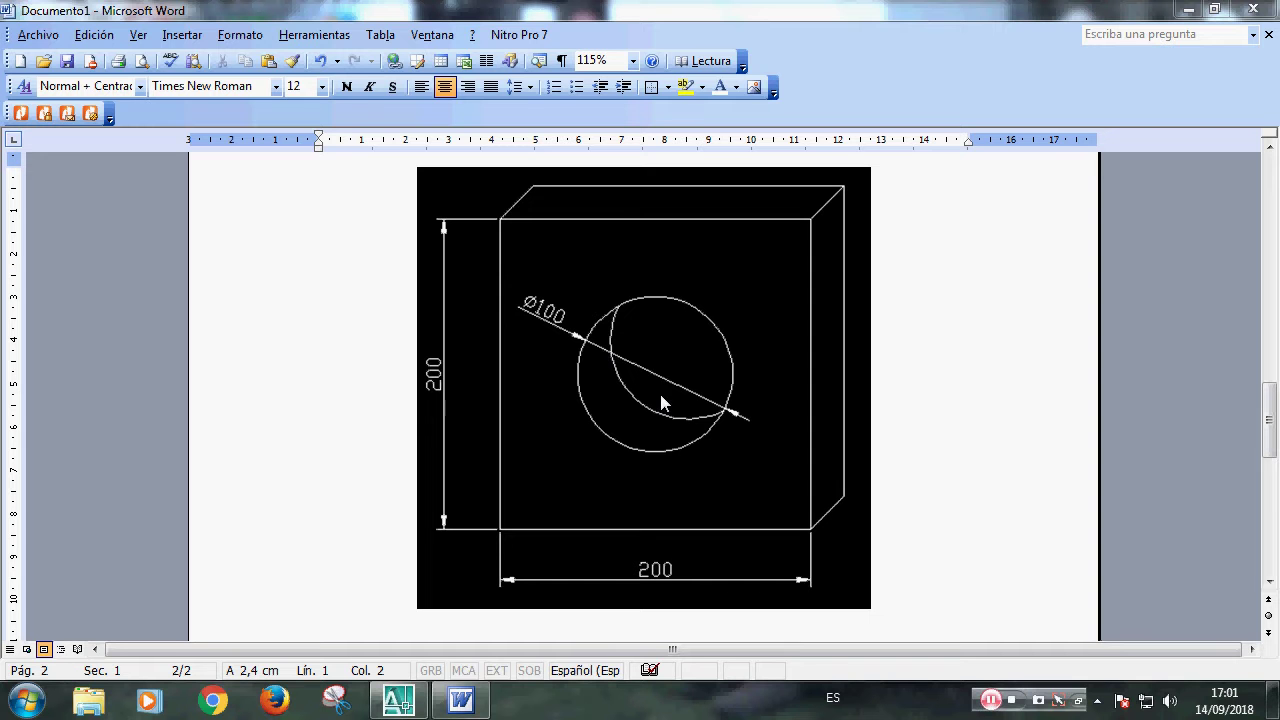
Step: In Dibujo2, draw a trial 100-unit horizontal line at 0°, then cancel the command
left_click(400, 705)
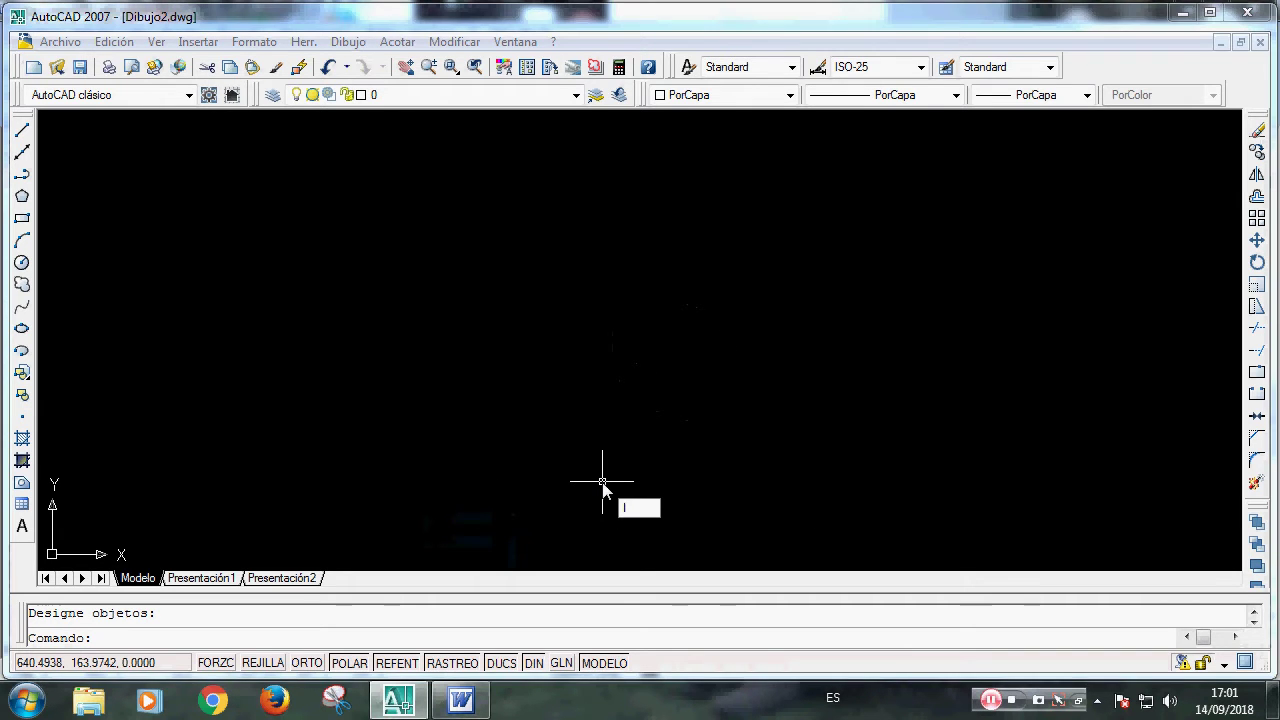
key("Return")
left_click(478, 468)
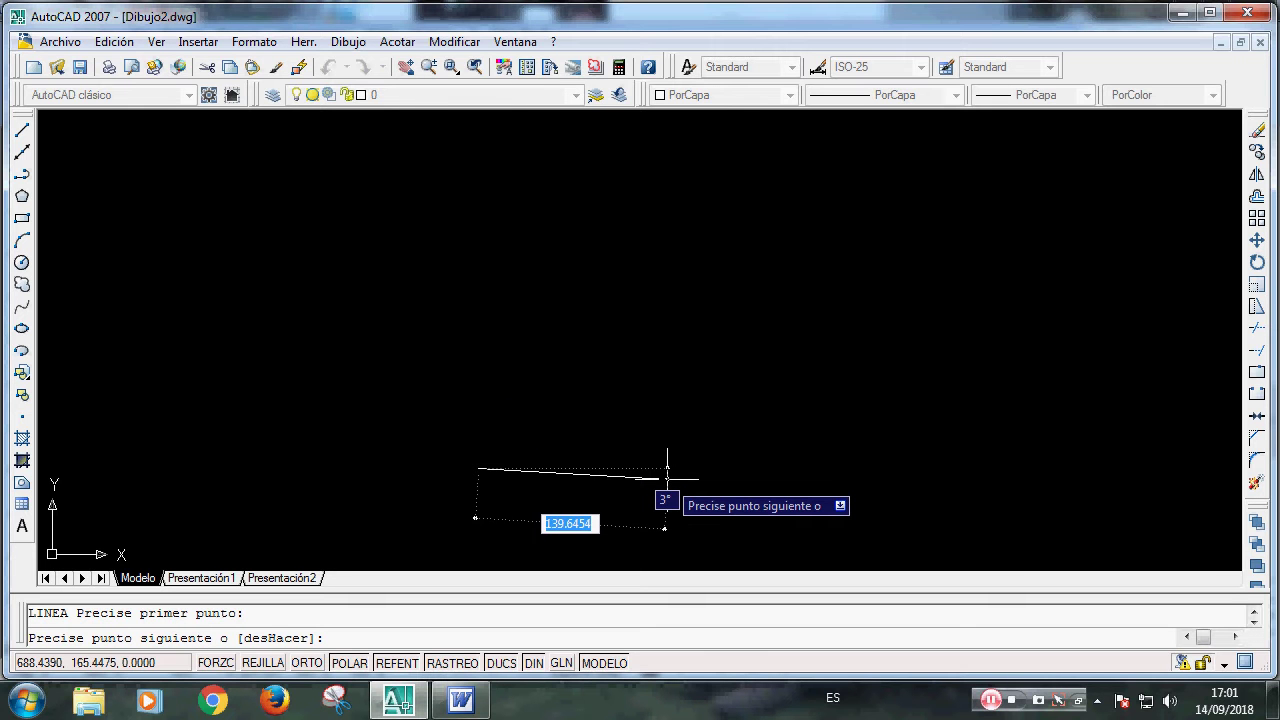
type("@100")
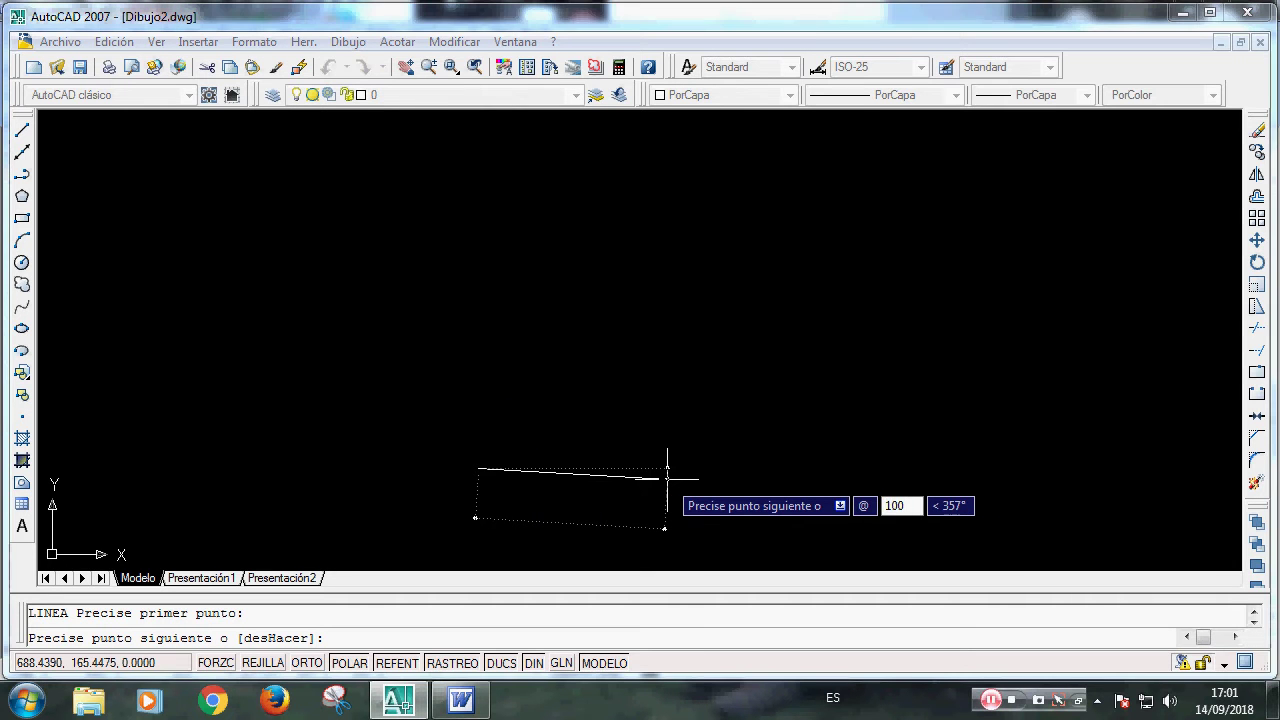
key("Tab")
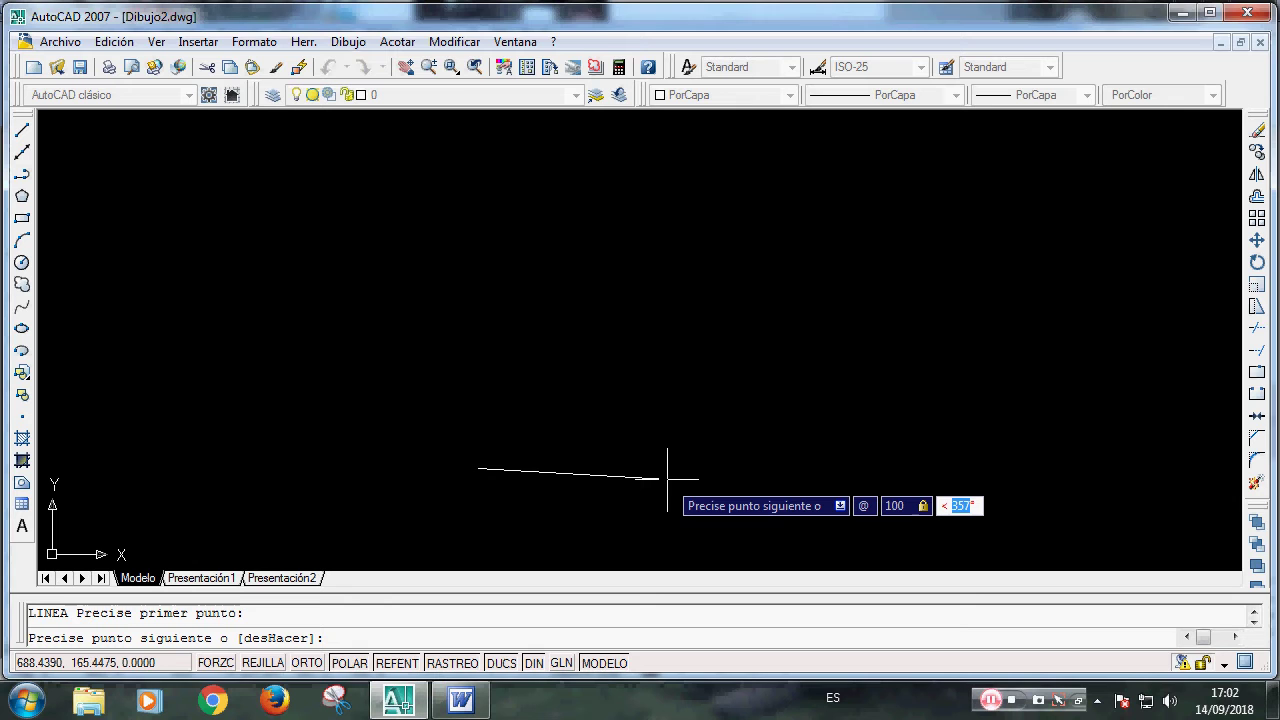
type("0")
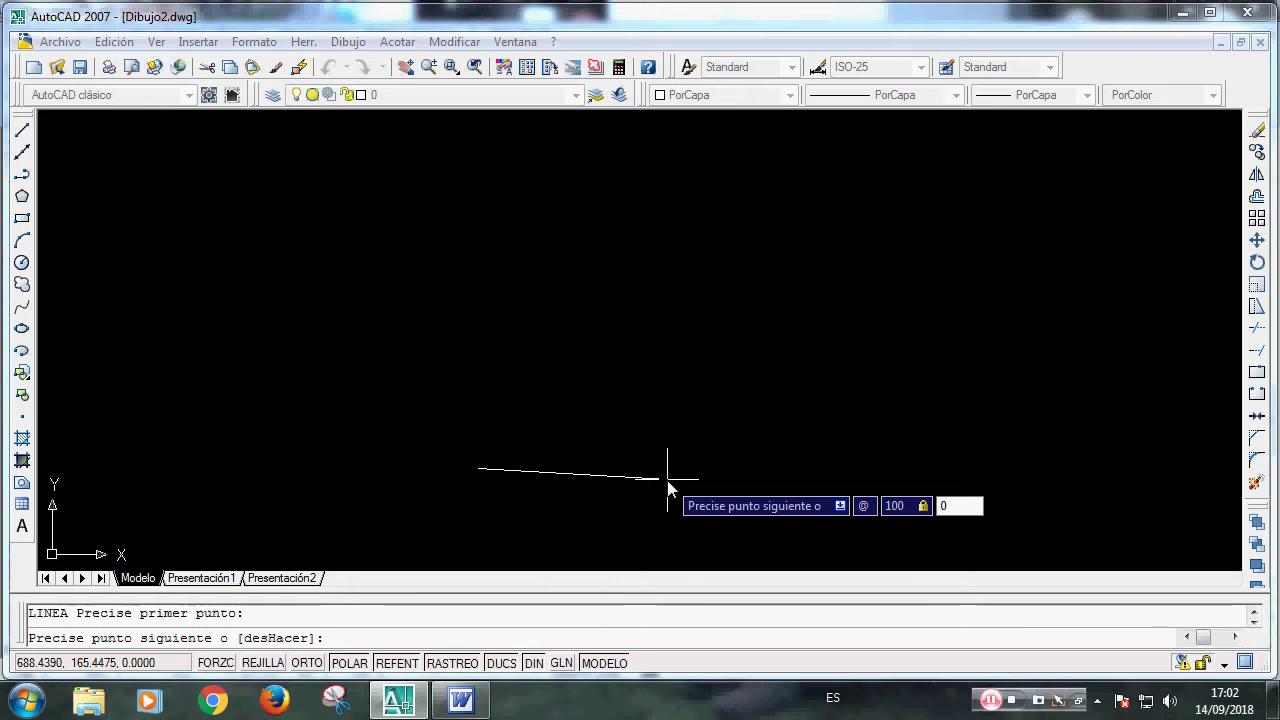
key("Return")
type("@")
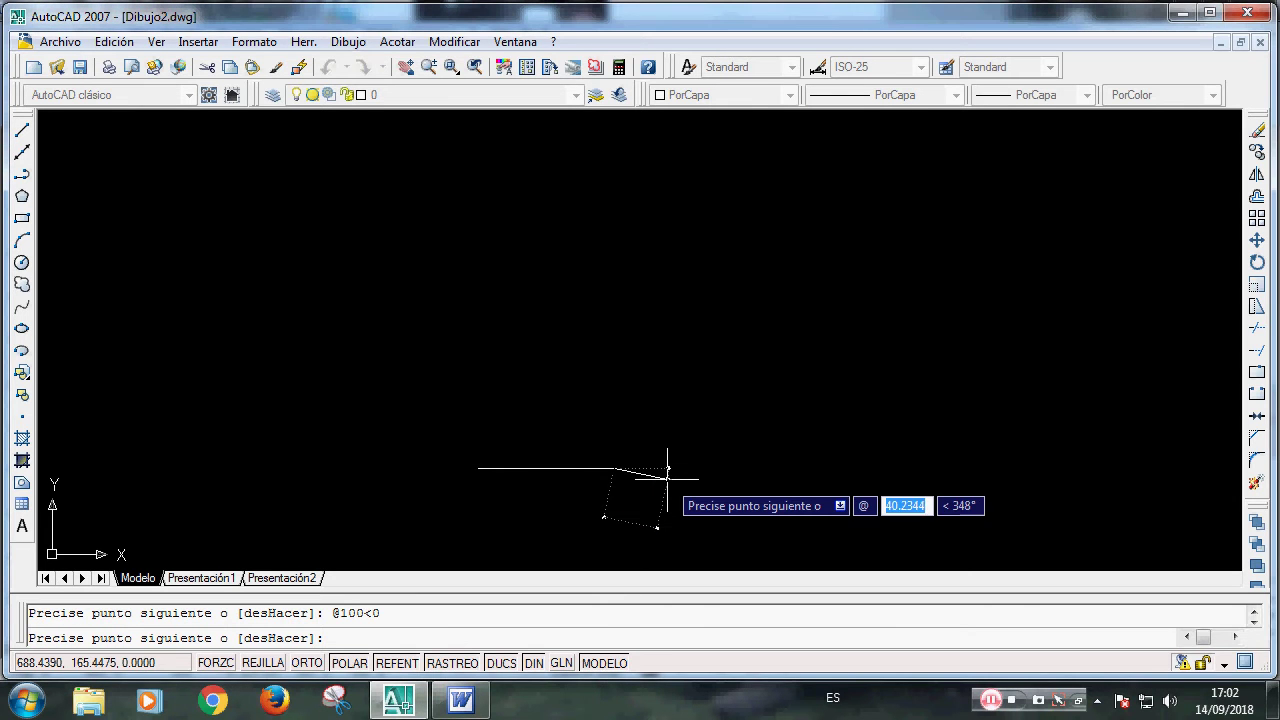
type("10")
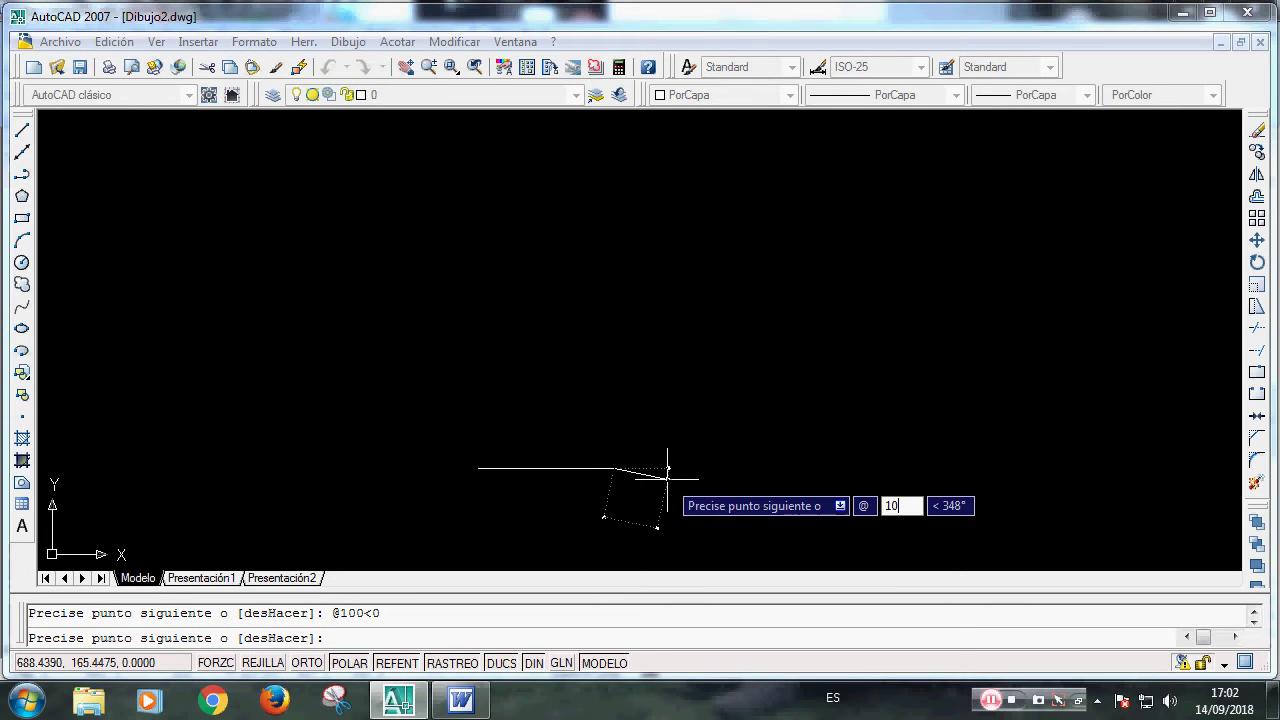
key("Escape")
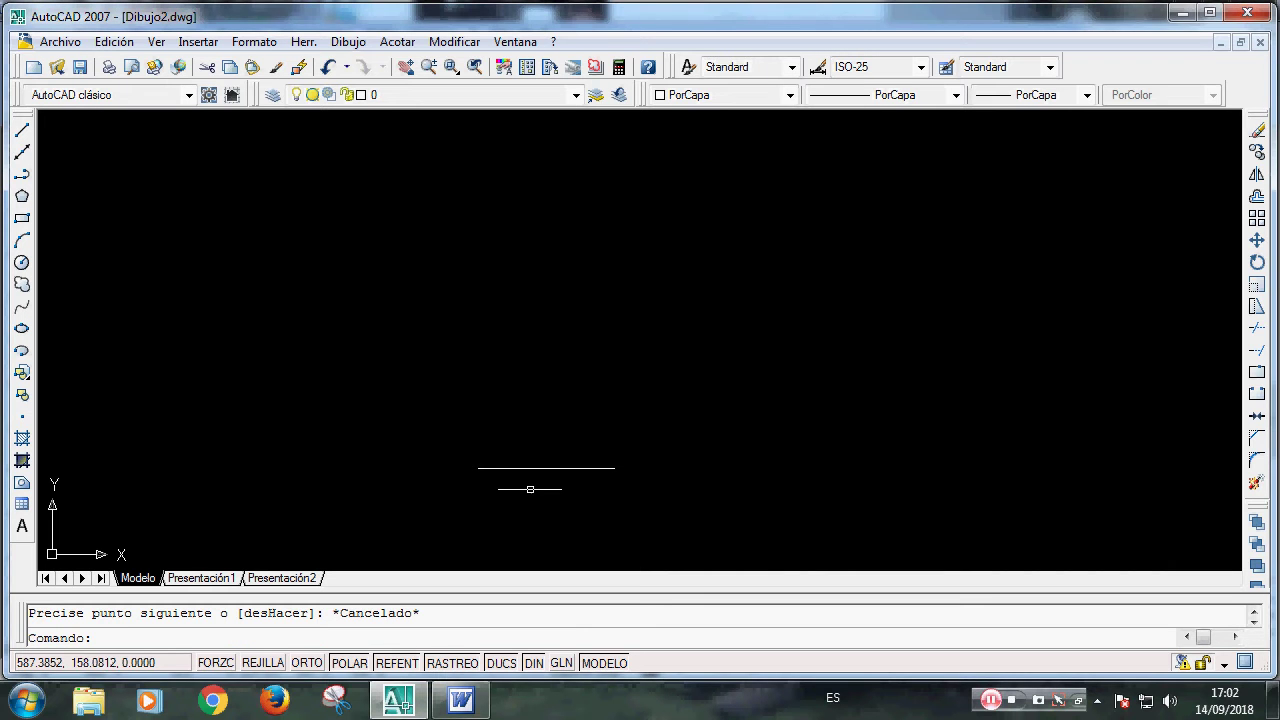
Step: Start erasing the trial line with B and begin a selection window around it
type("b")
key("Return")
left_click(626, 508)
Step: Erase the trial line and draw the square's 200-unit bottom edge at 0°
left_click(516, 420)
key("Return")
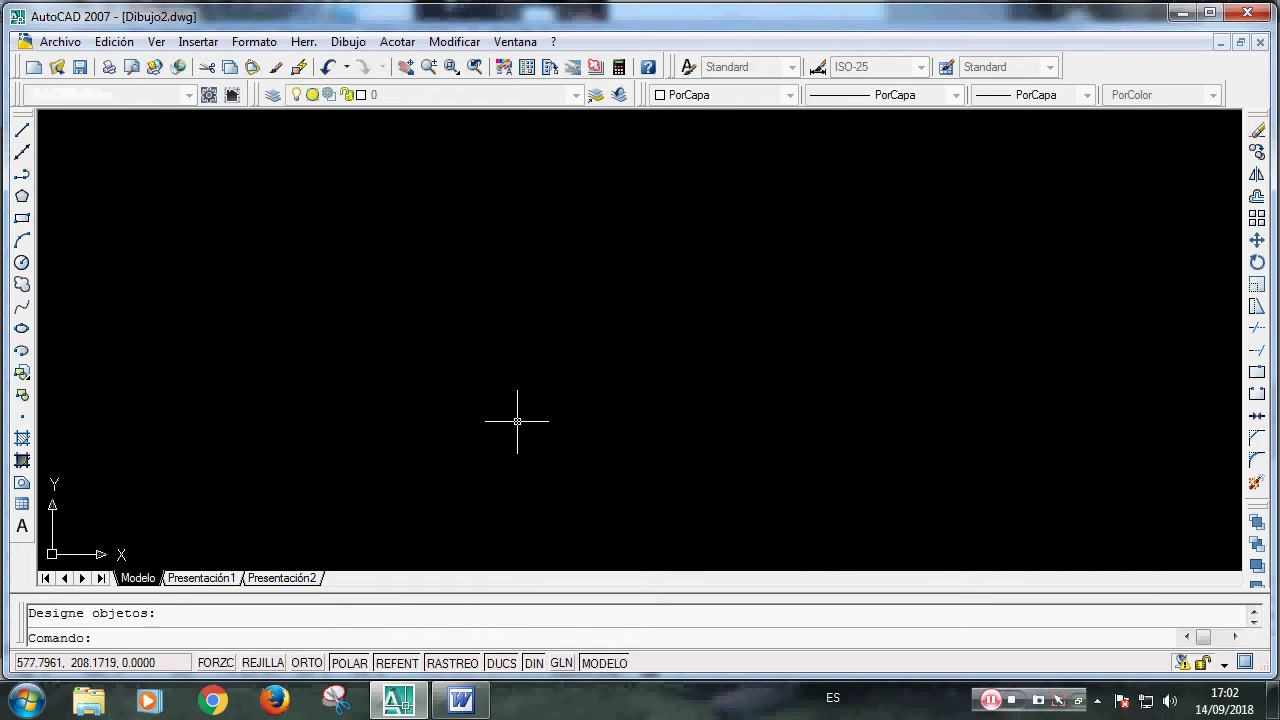
type("l")
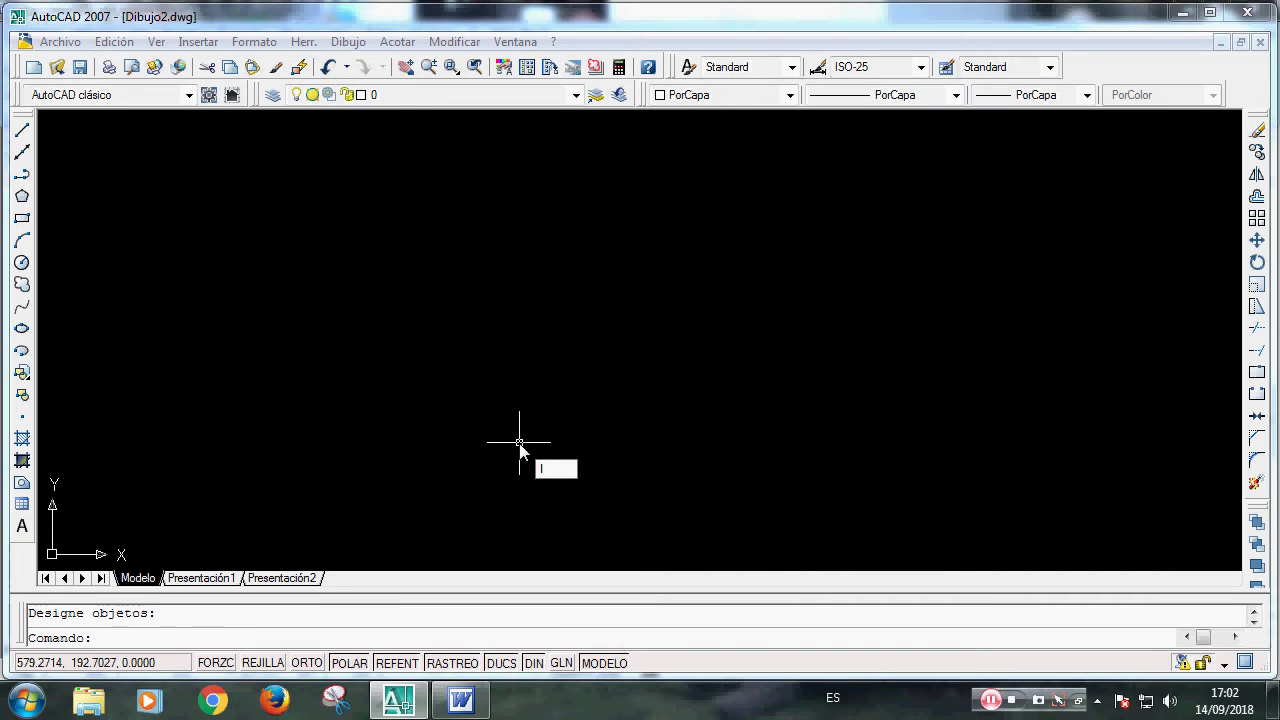
key("Return")
left_click(517, 442)
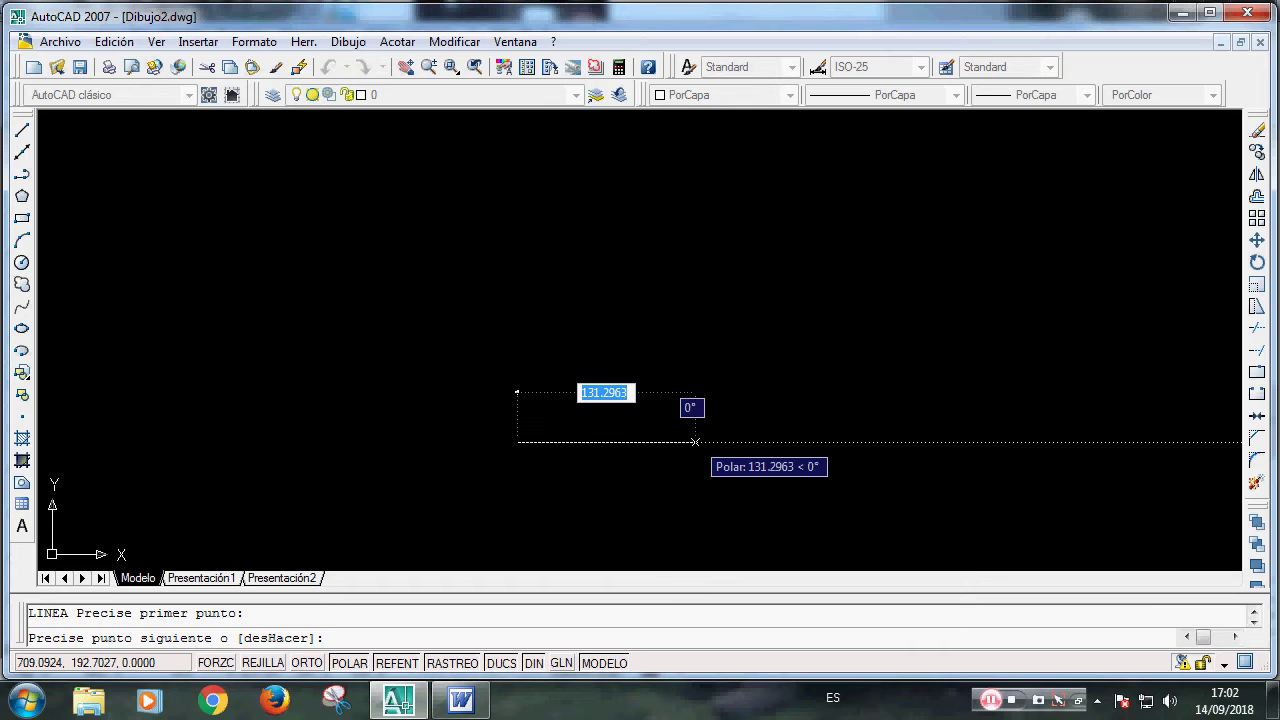
type("200")
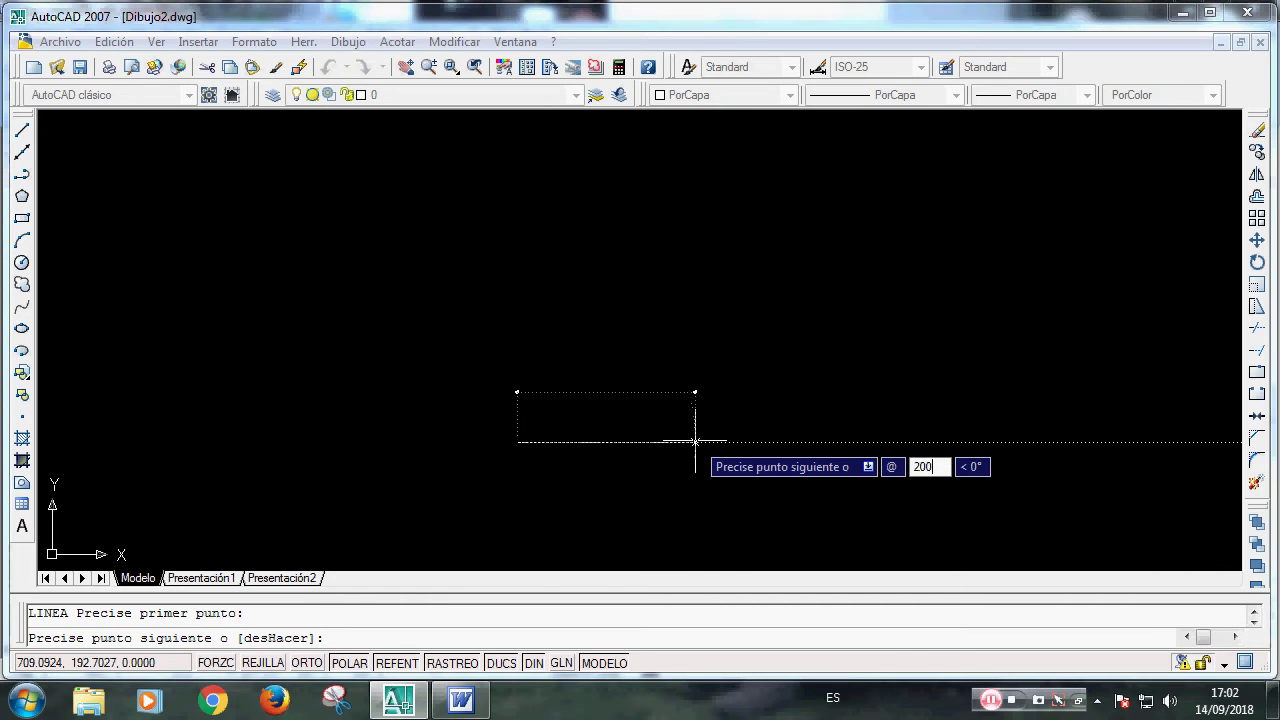
key("Tab")
type("0")
key("Return")
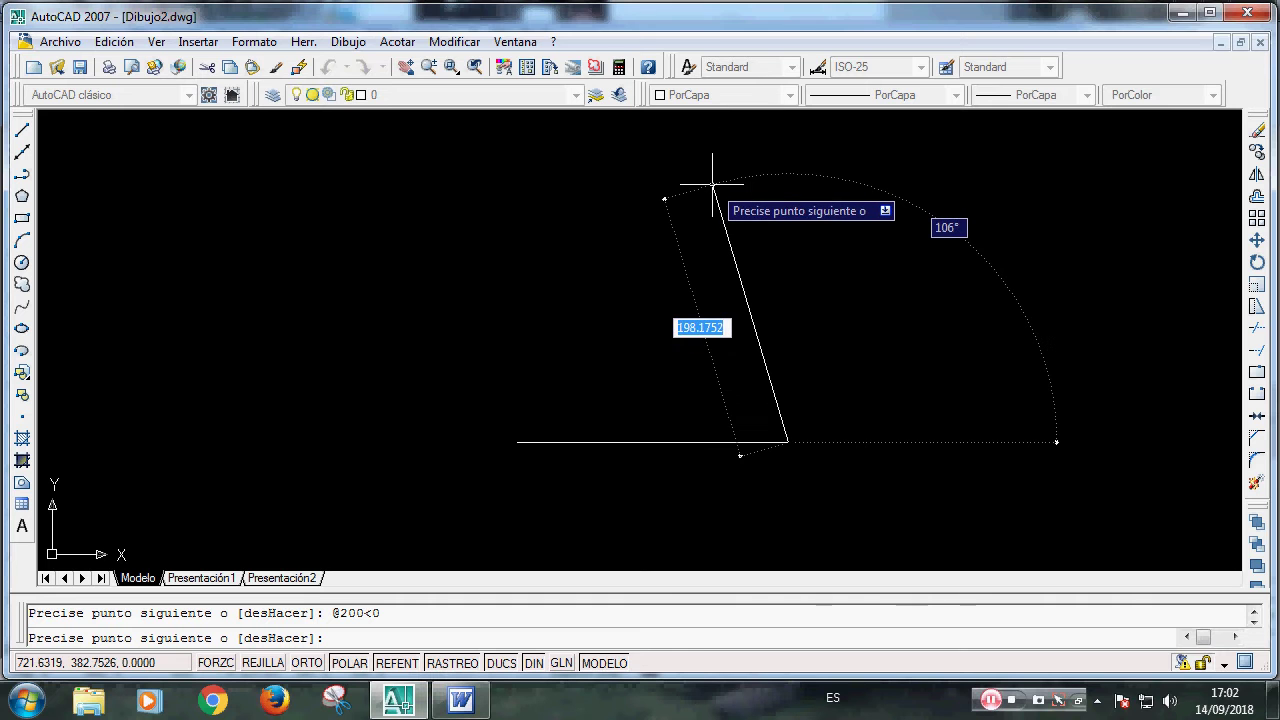
Step: Add the 200-unit right (90°) and top (180°) edges, closing the square at its start corner
type("@200")
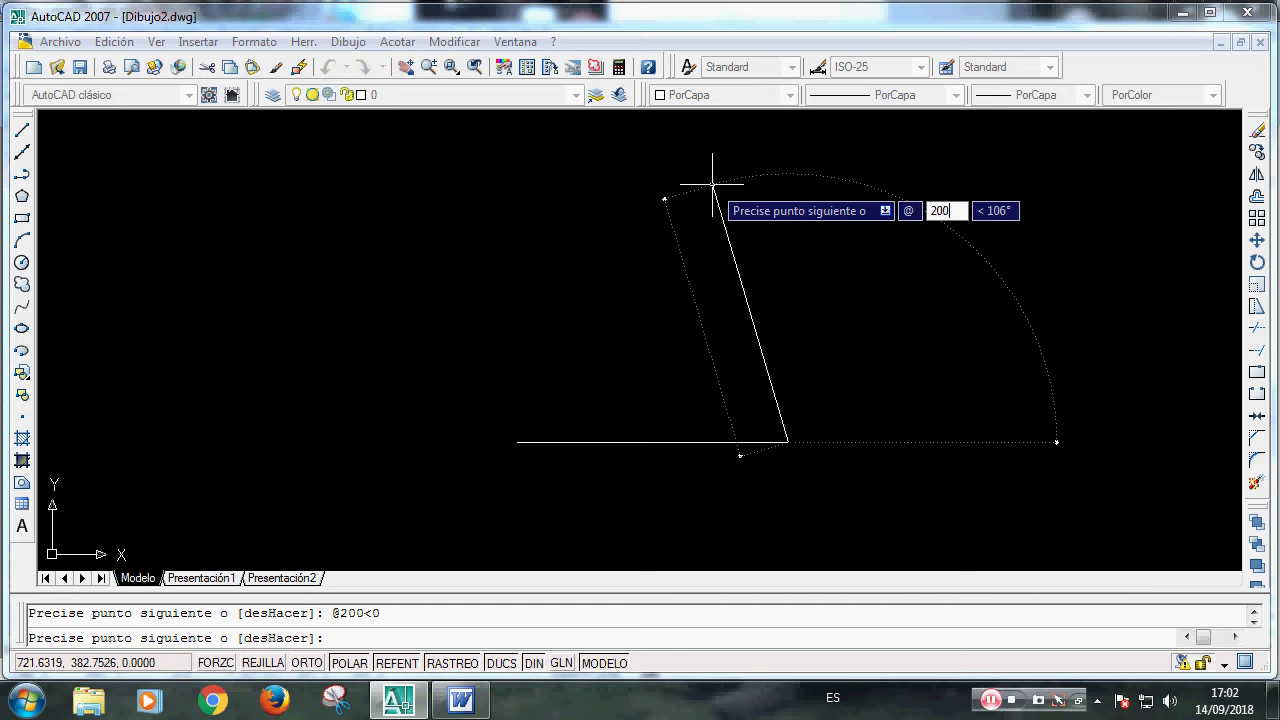
key("Tab")
type("90")
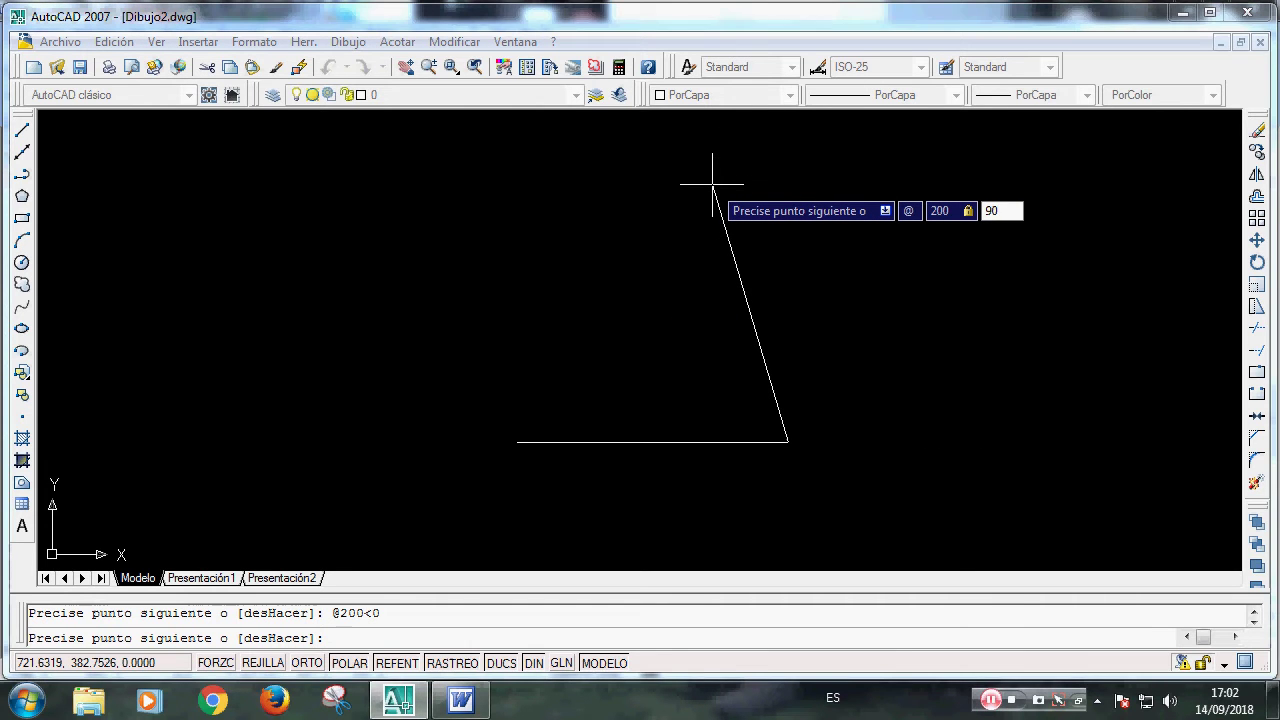
key("Return")
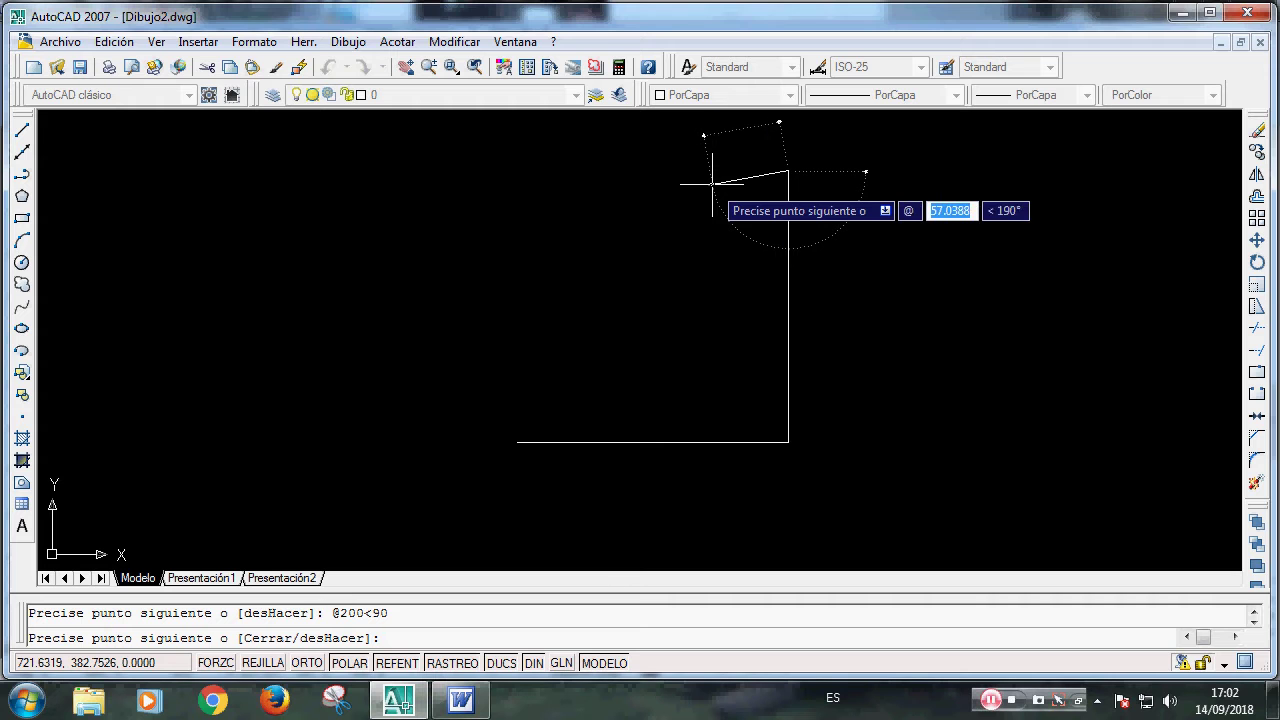
type("200")
key("Tab")
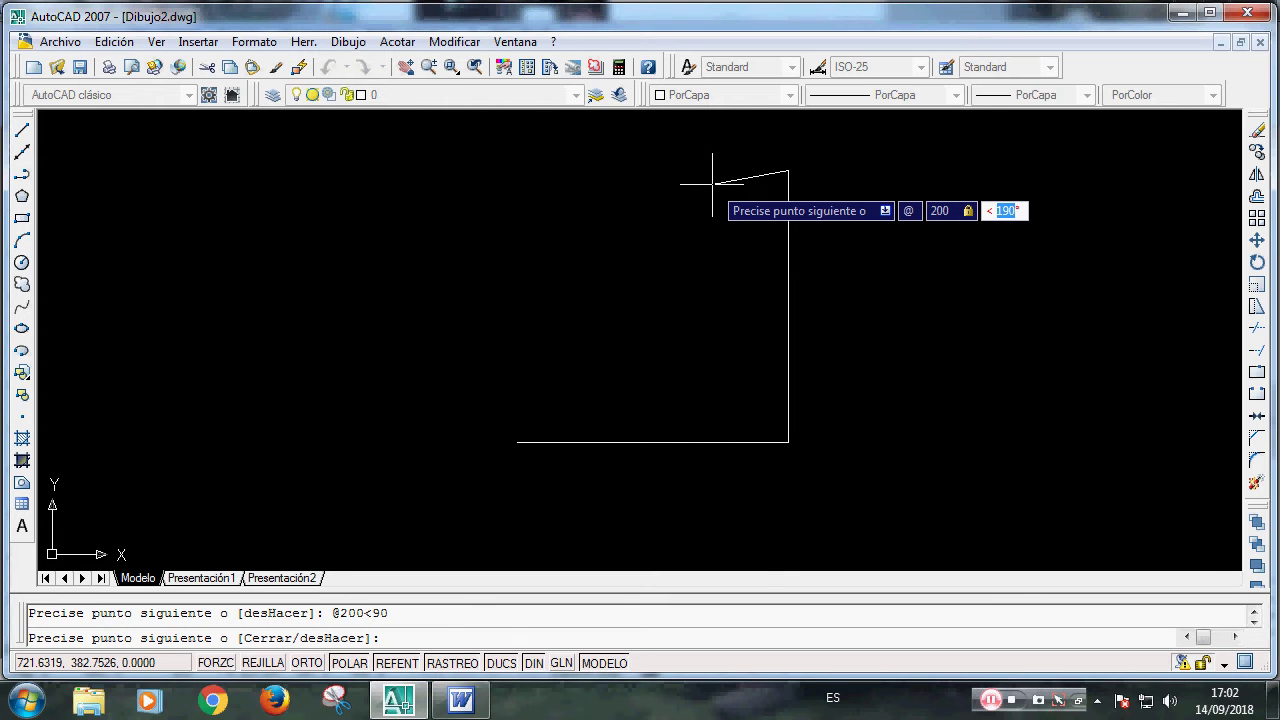
type("180")
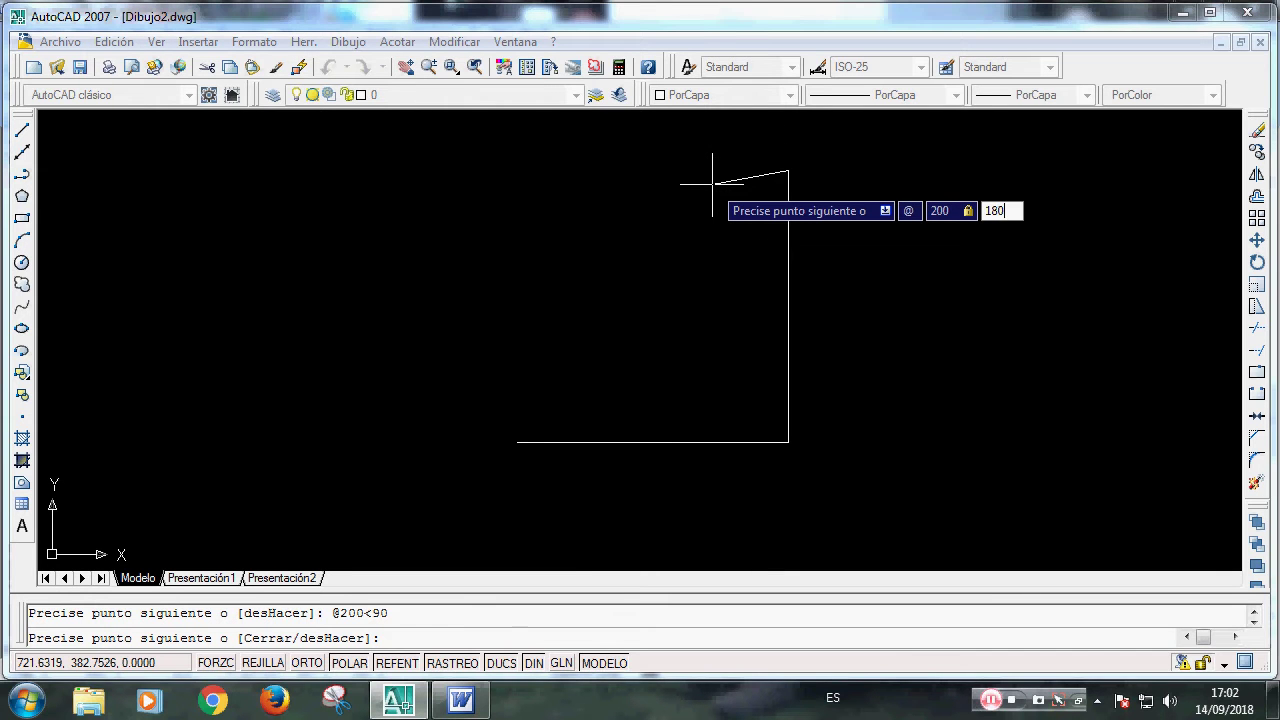
key("Return")
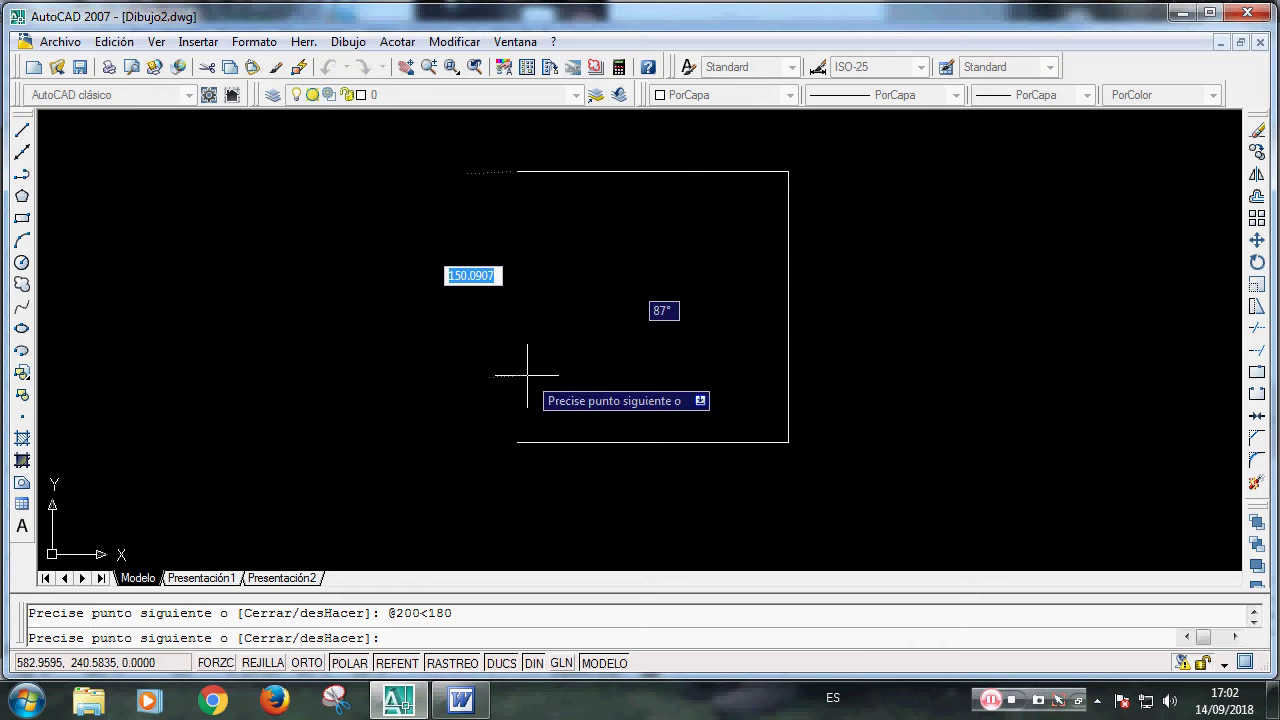
left_click(517, 442)
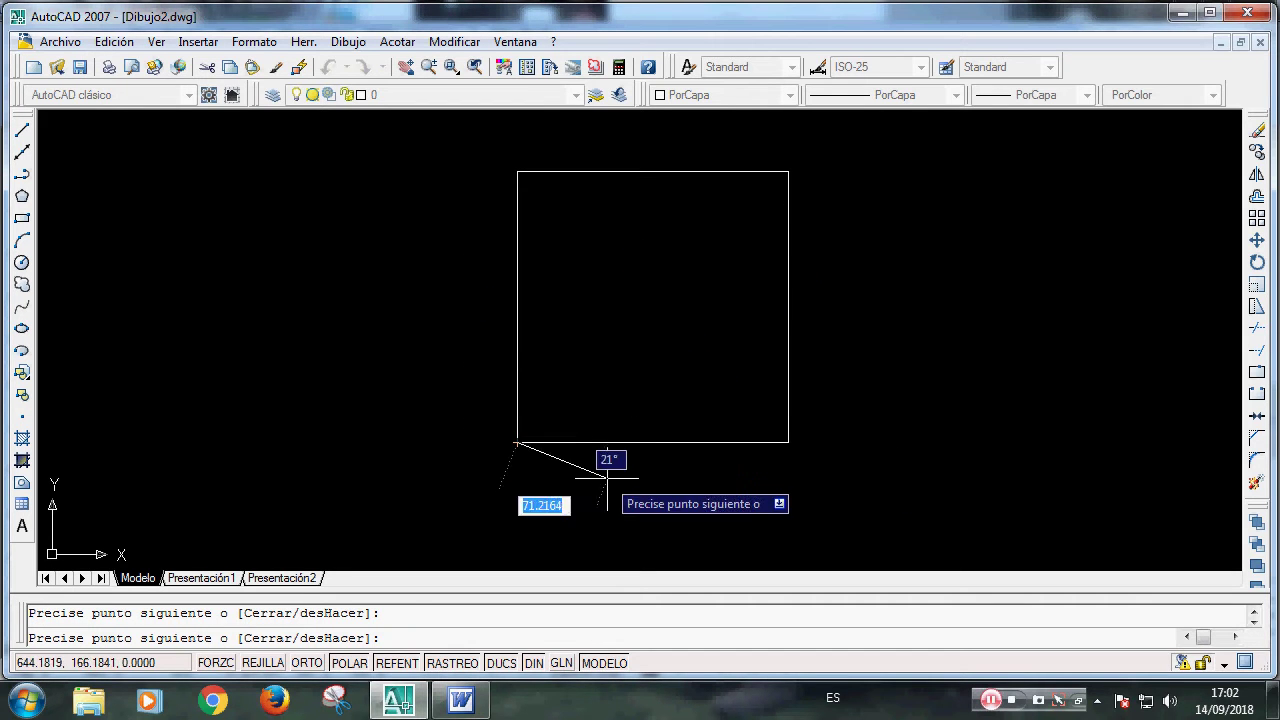
key("Escape")
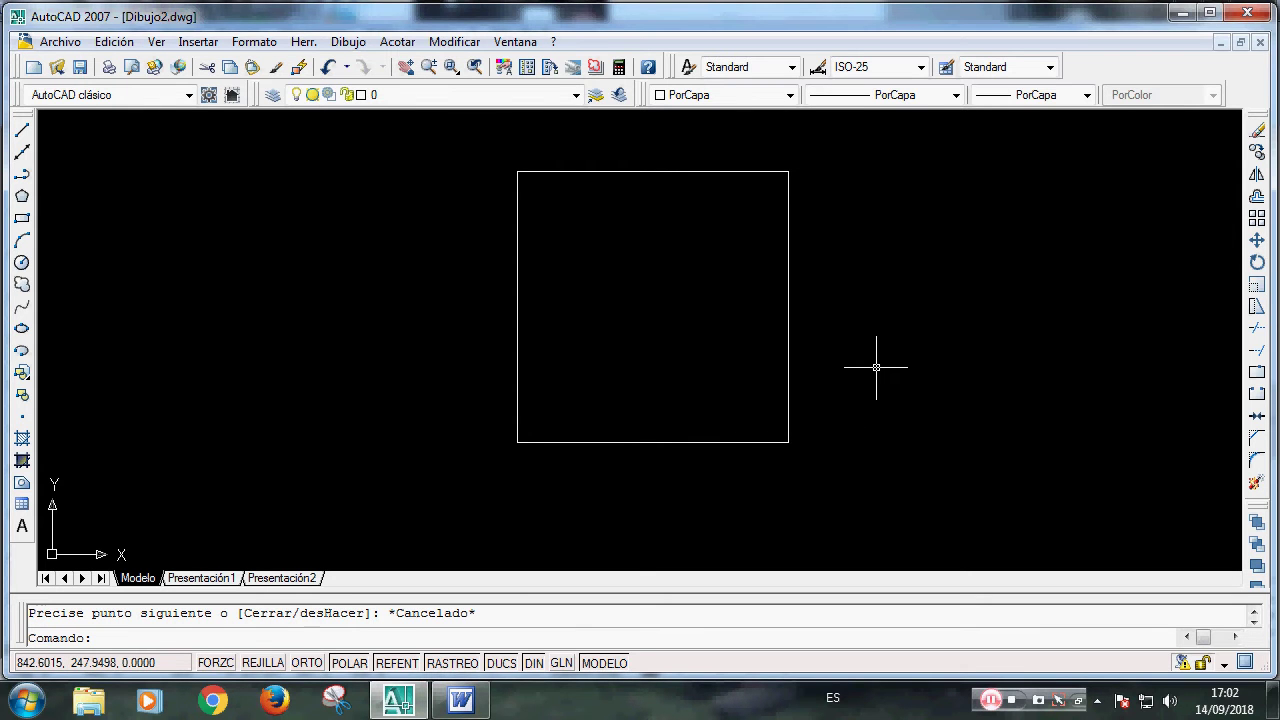
type("l")
key("Return")
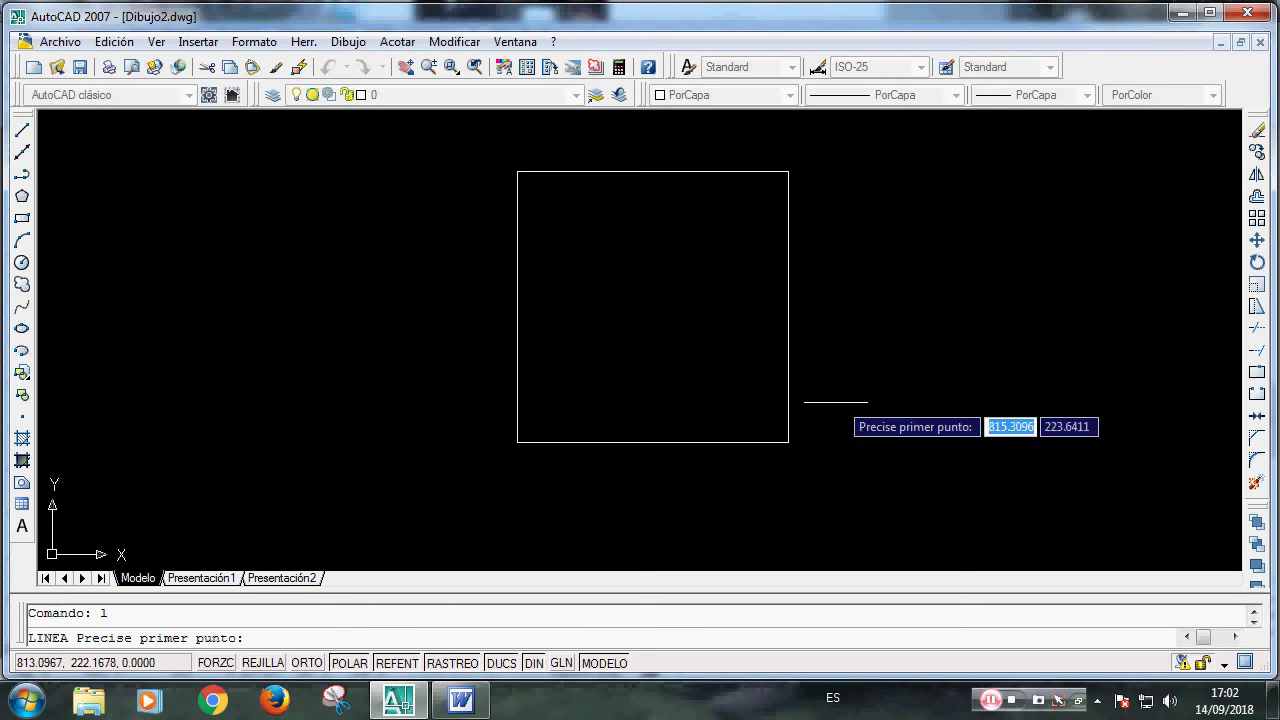
left_click(788, 442)
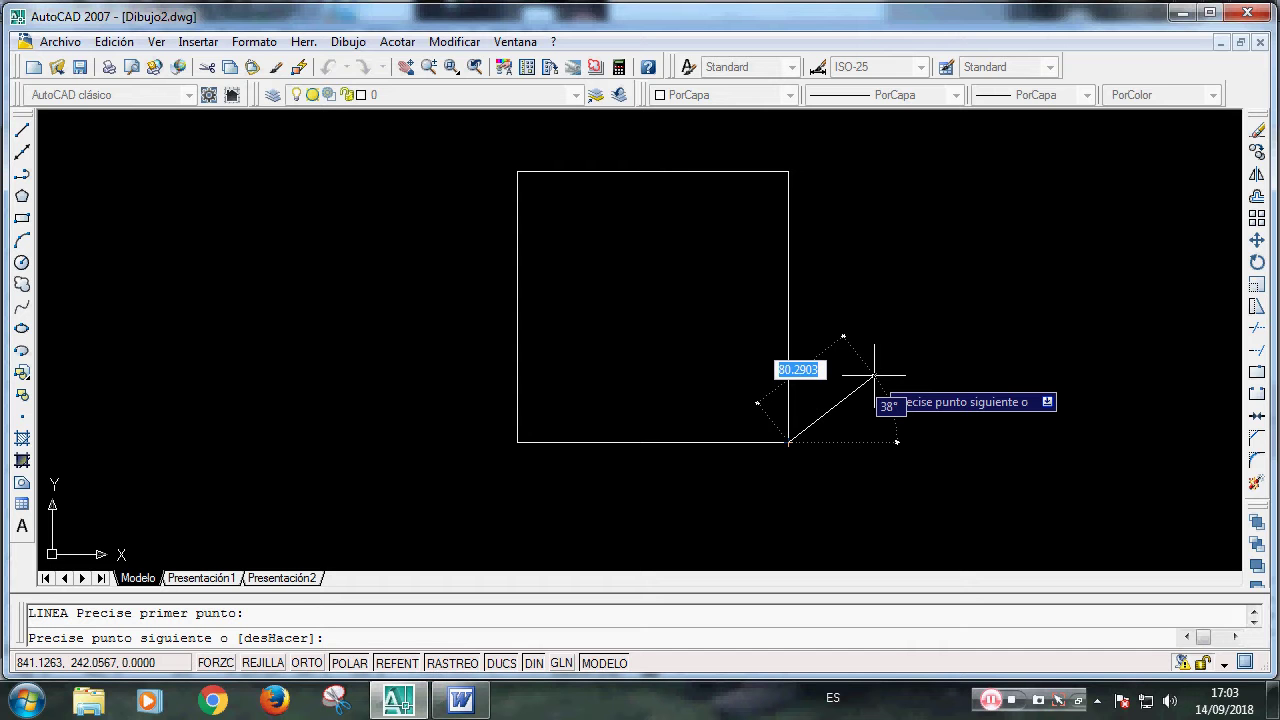
type("@")
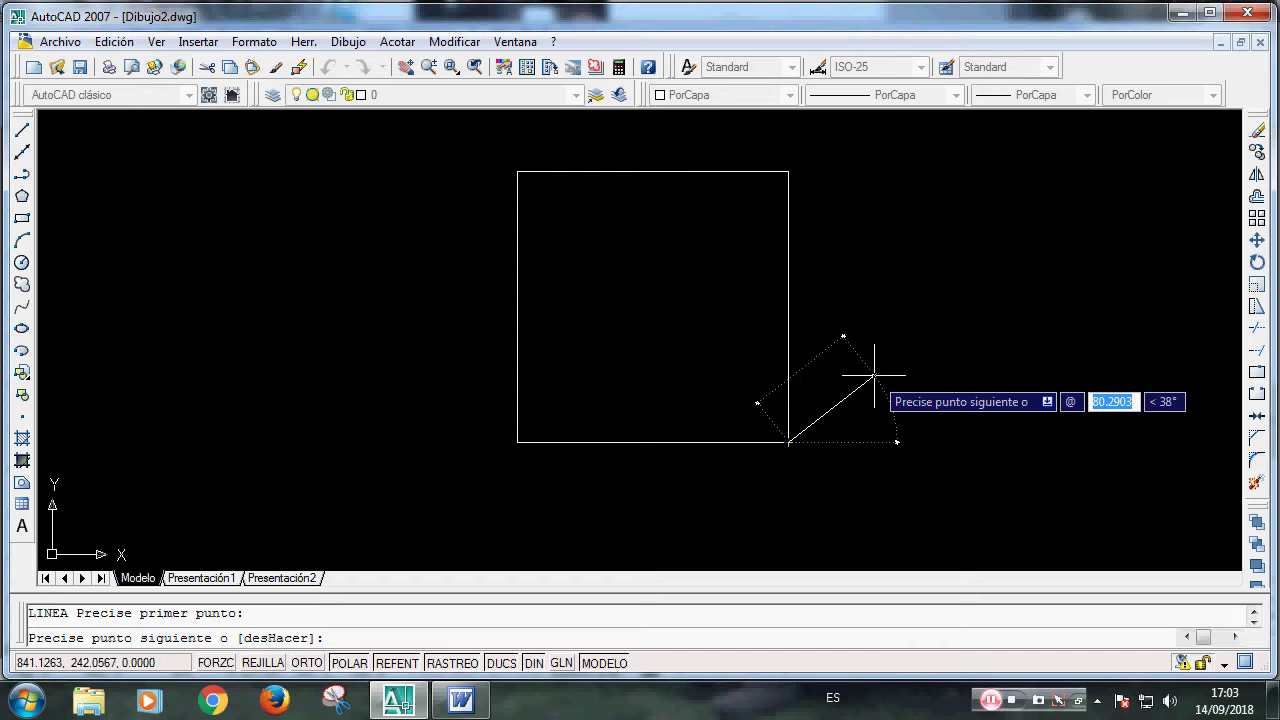
type("30")
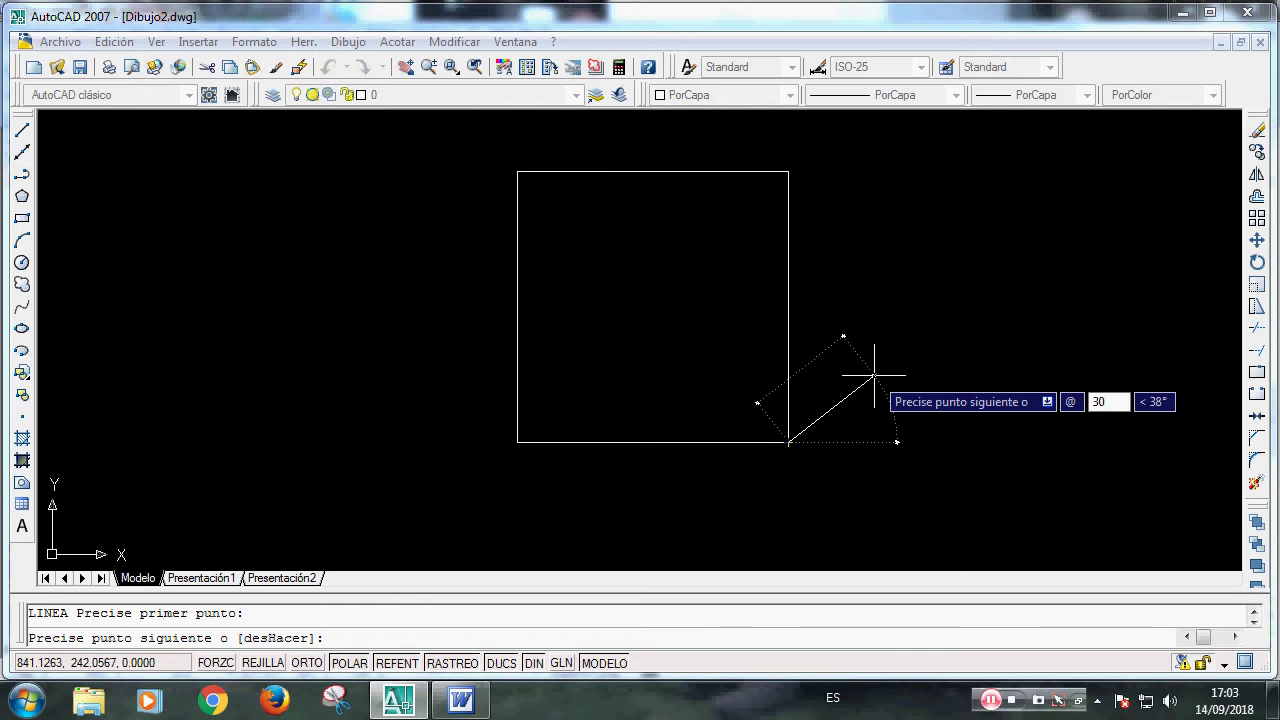
key("Tab")
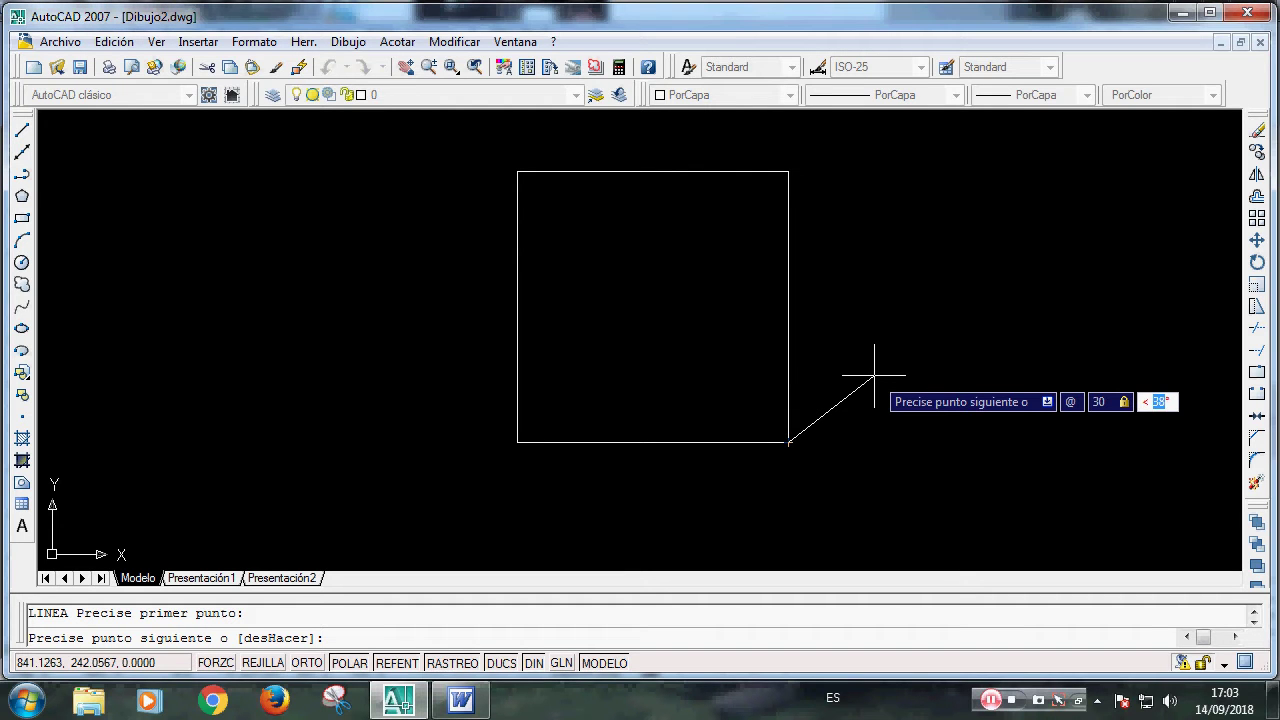
type("45")
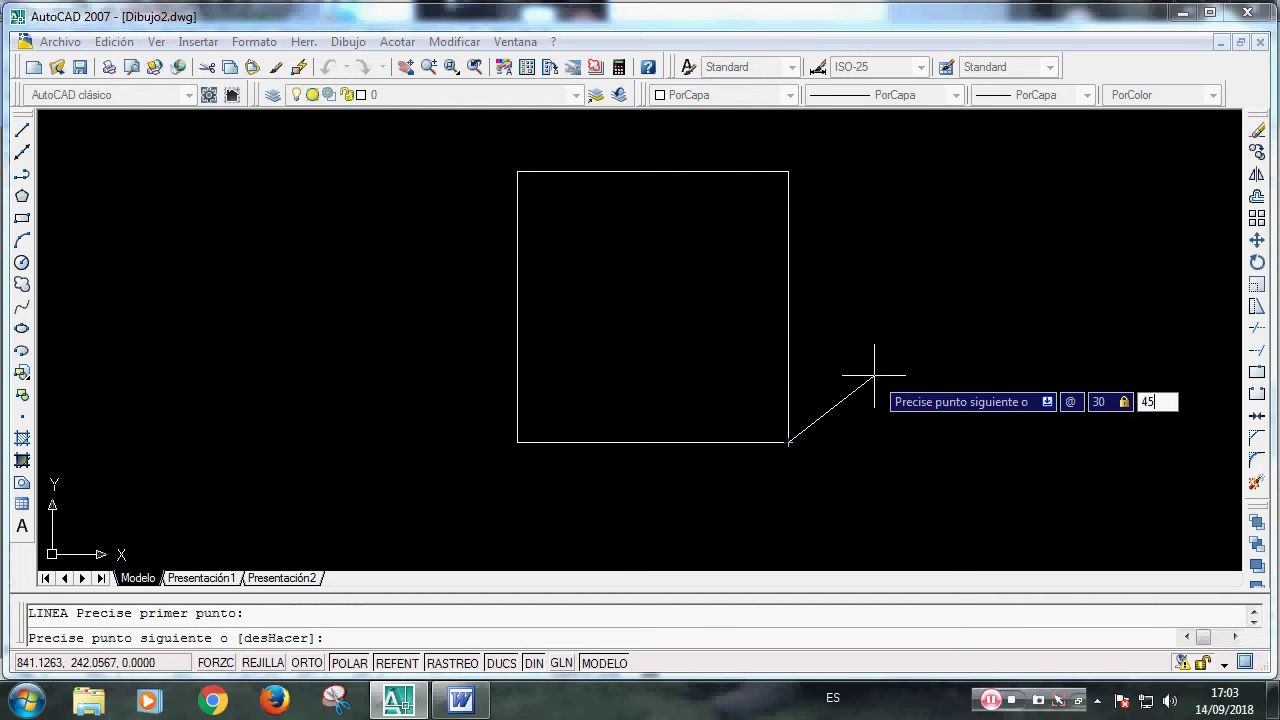
key("Return")
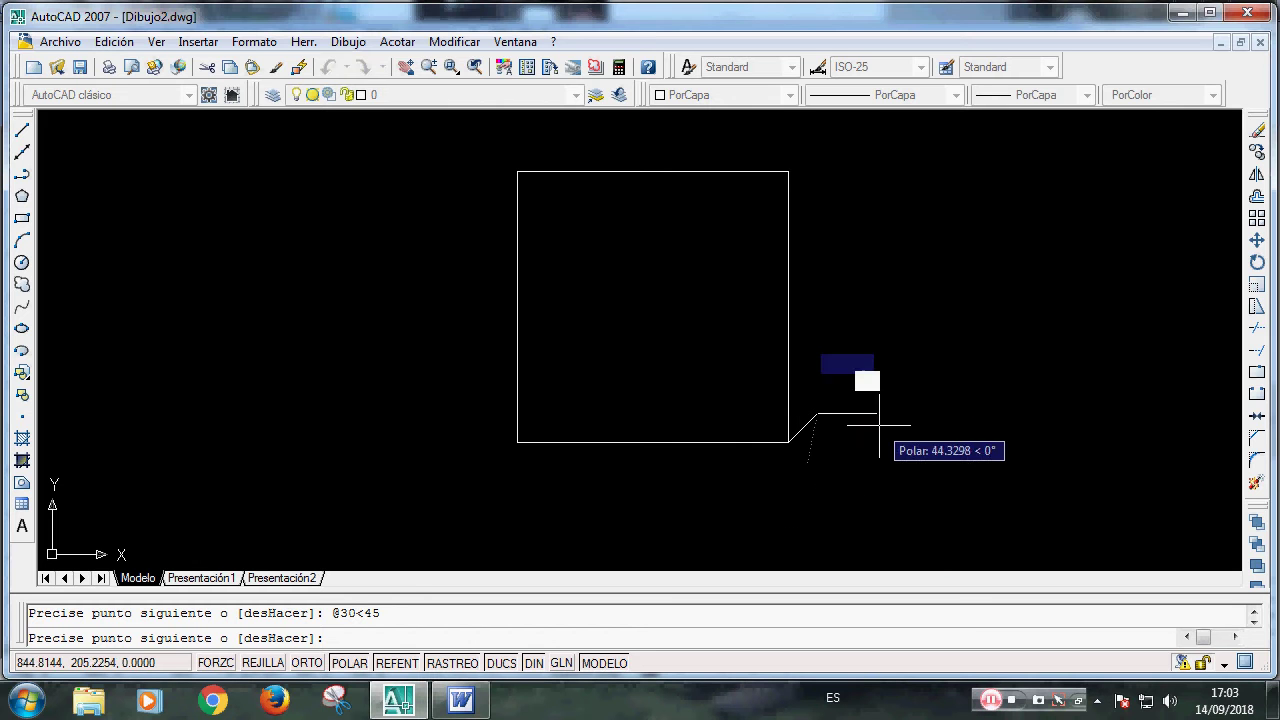
key("Return")
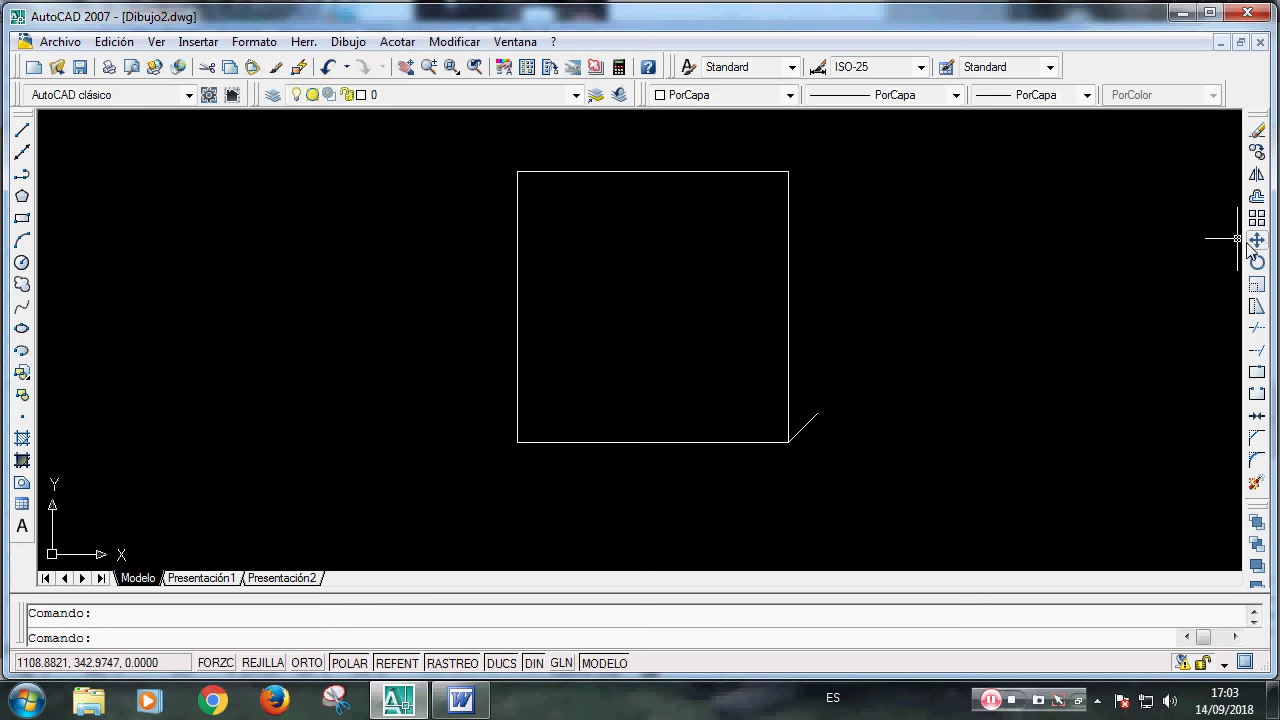
Step: Copy the 30-unit 45° line from the bottom-right corner to the top-right and top-left corners
left_click(1256, 155)
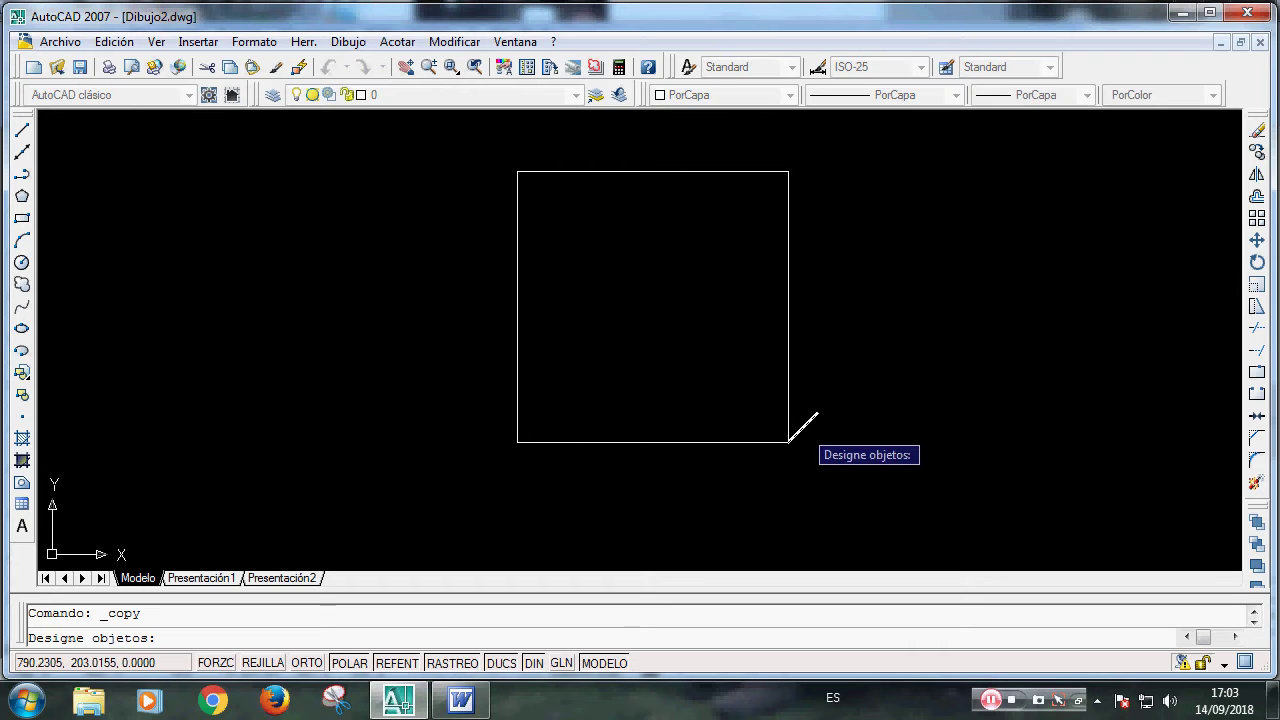
left_click(805, 427)
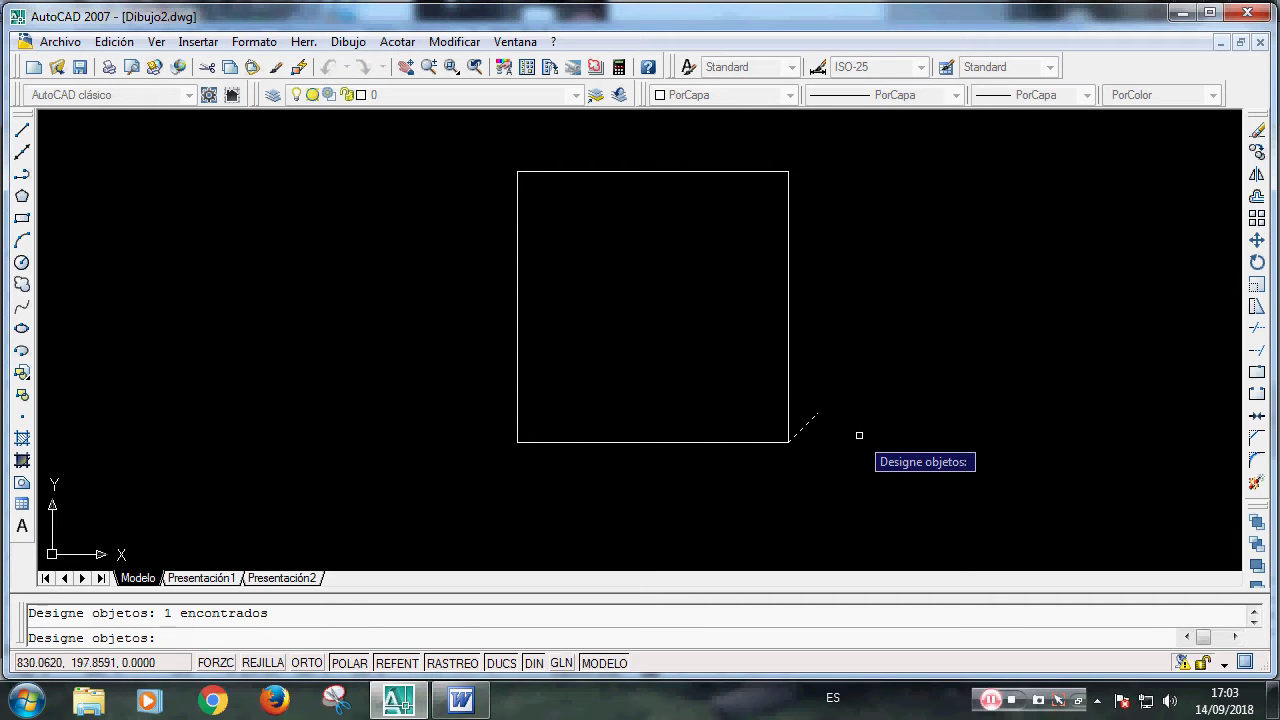
key("Return")
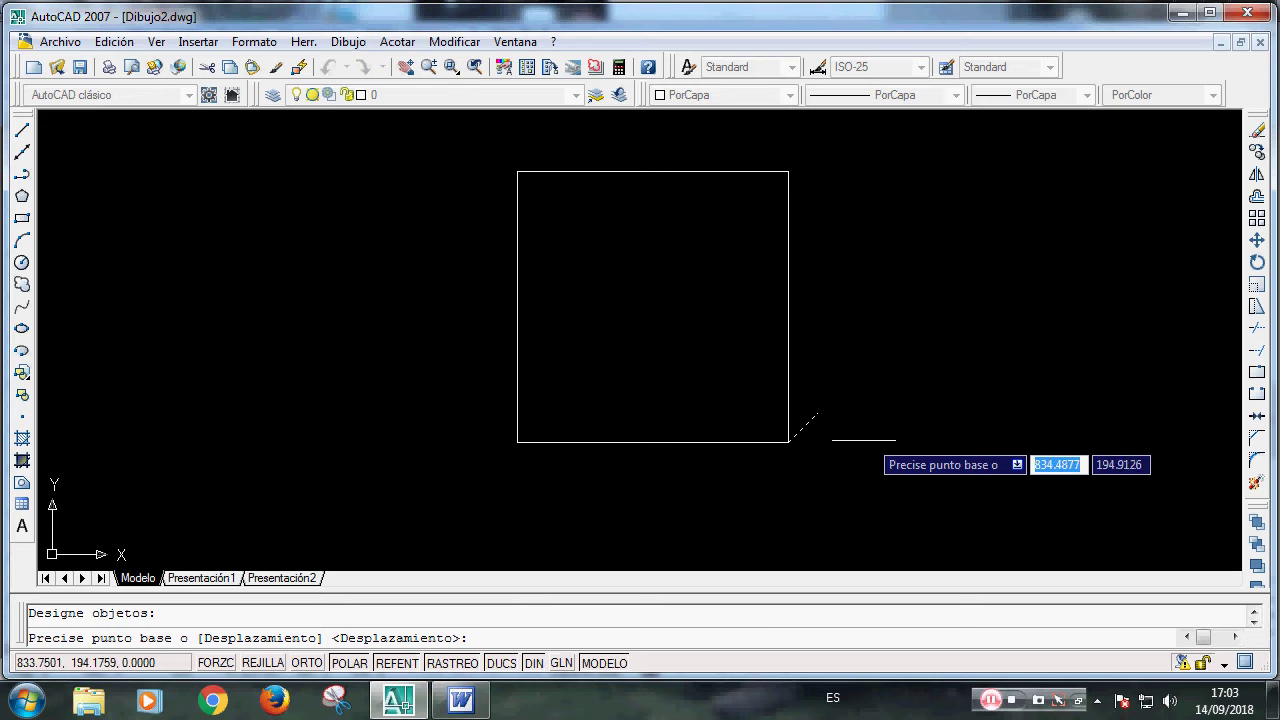
left_click(789, 441)
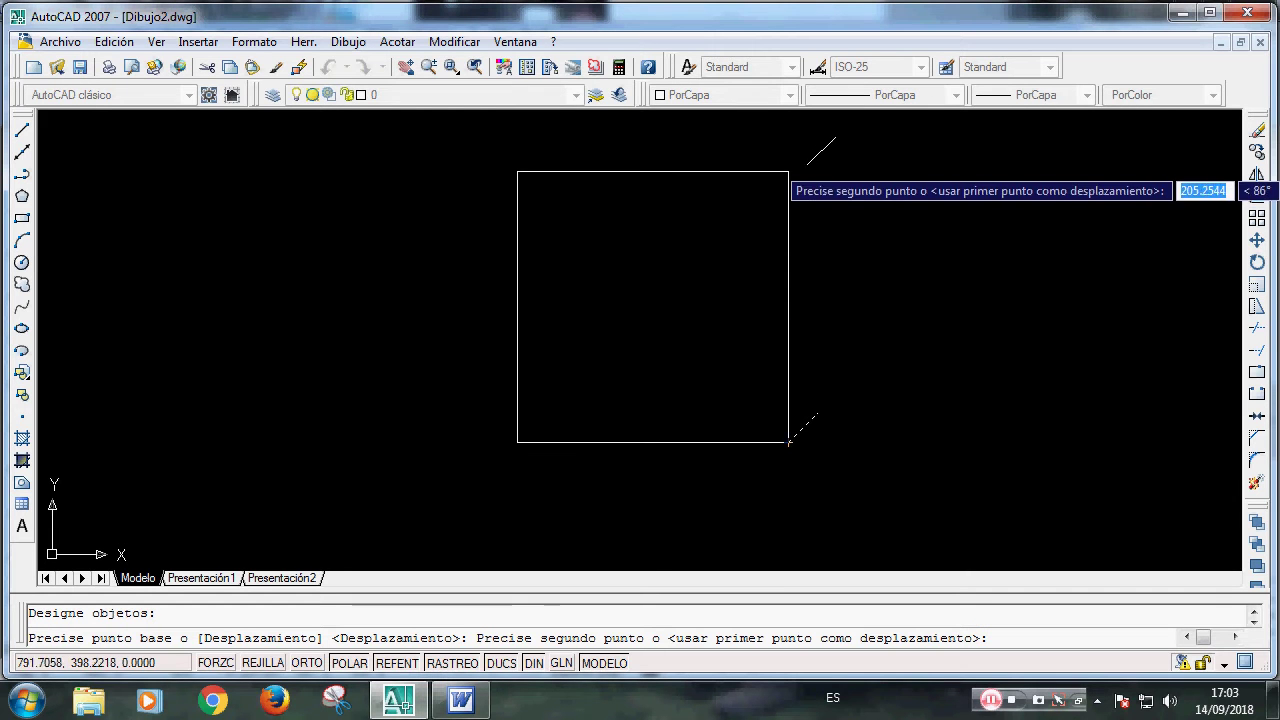
left_click(788, 171)
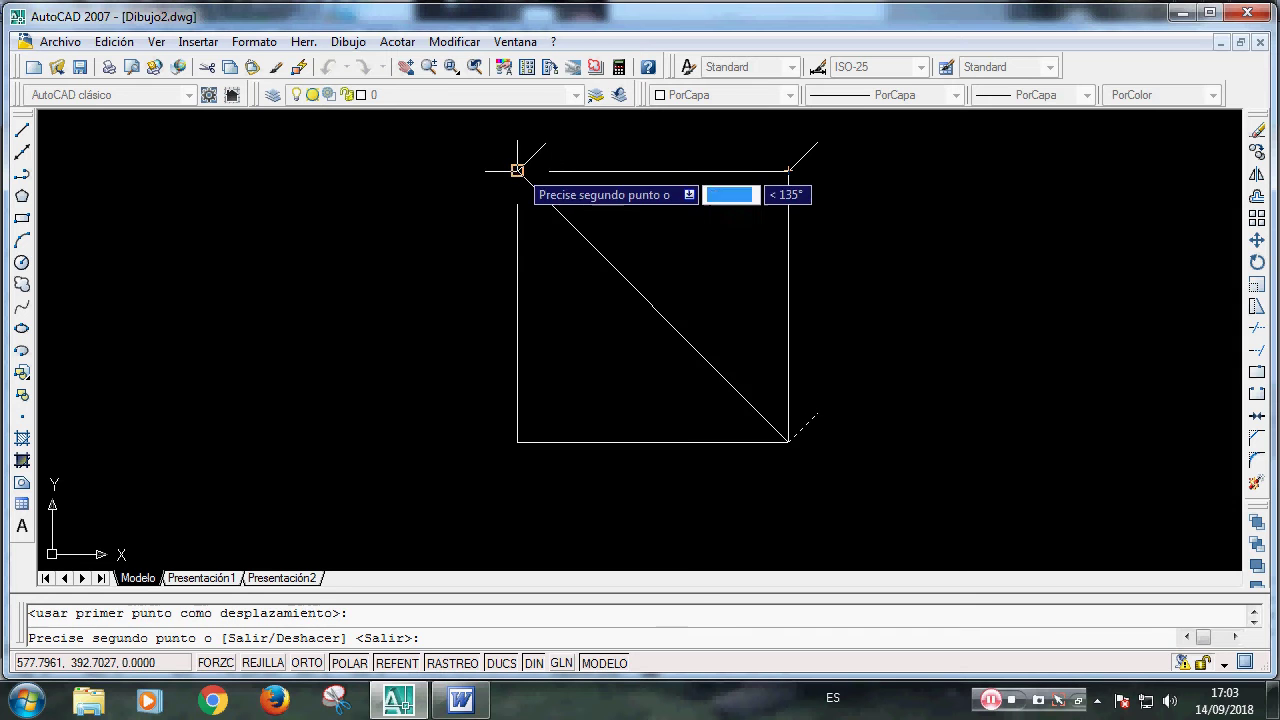
left_click(517, 171)
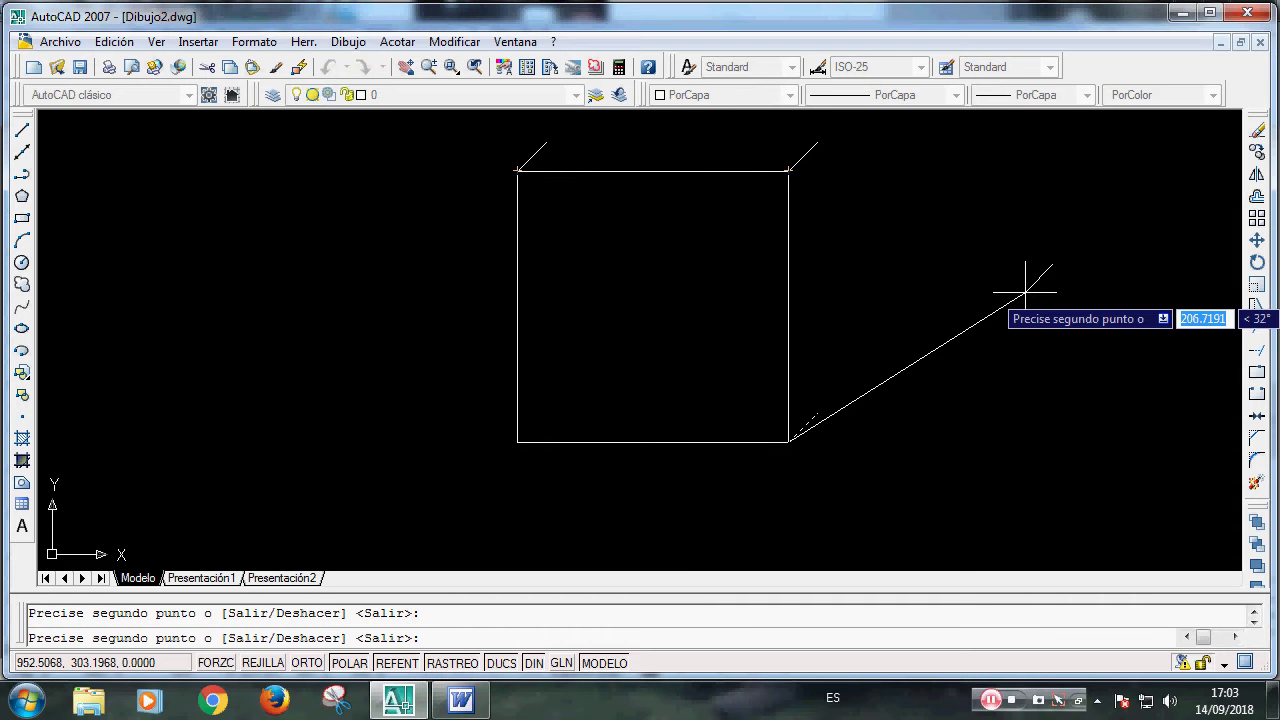
key("Escape")
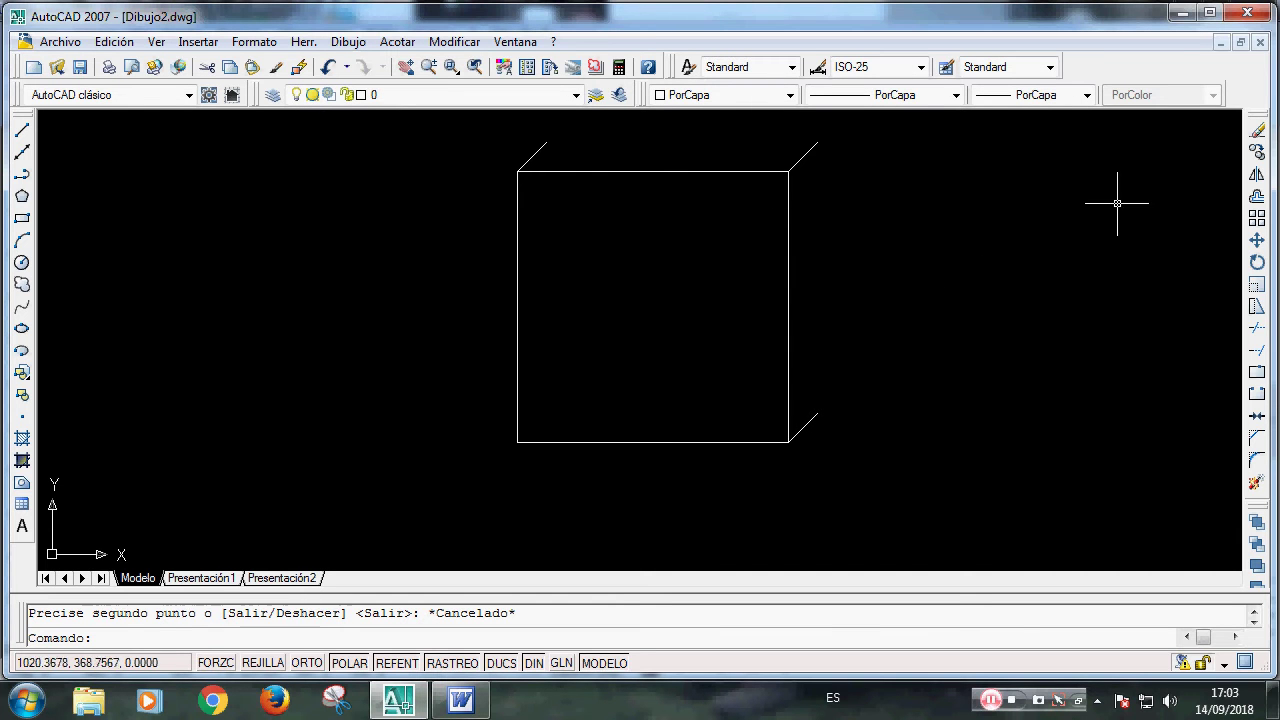
Step: Copy the square's top and right edges to the top-right oblique line's far end, then switch to Word
left_click(1259, 157)
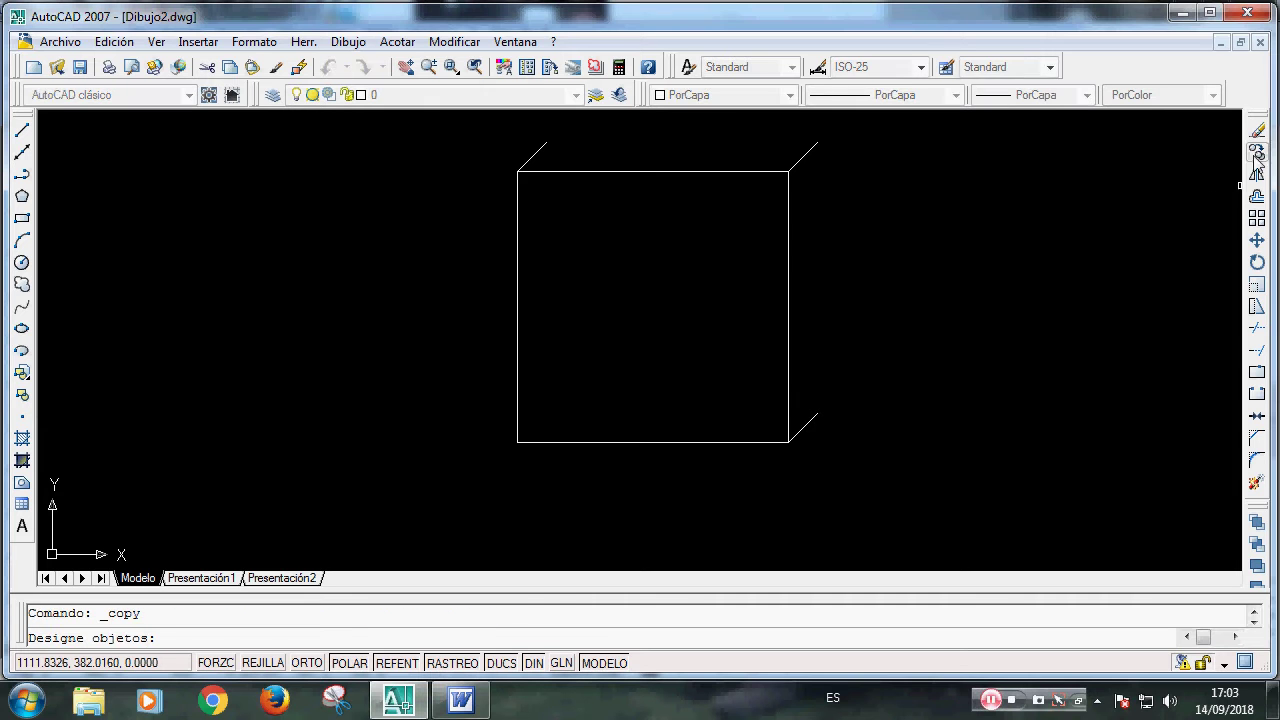
left_click(820, 253)
left_click(766, 270)
left_click(750, 274)
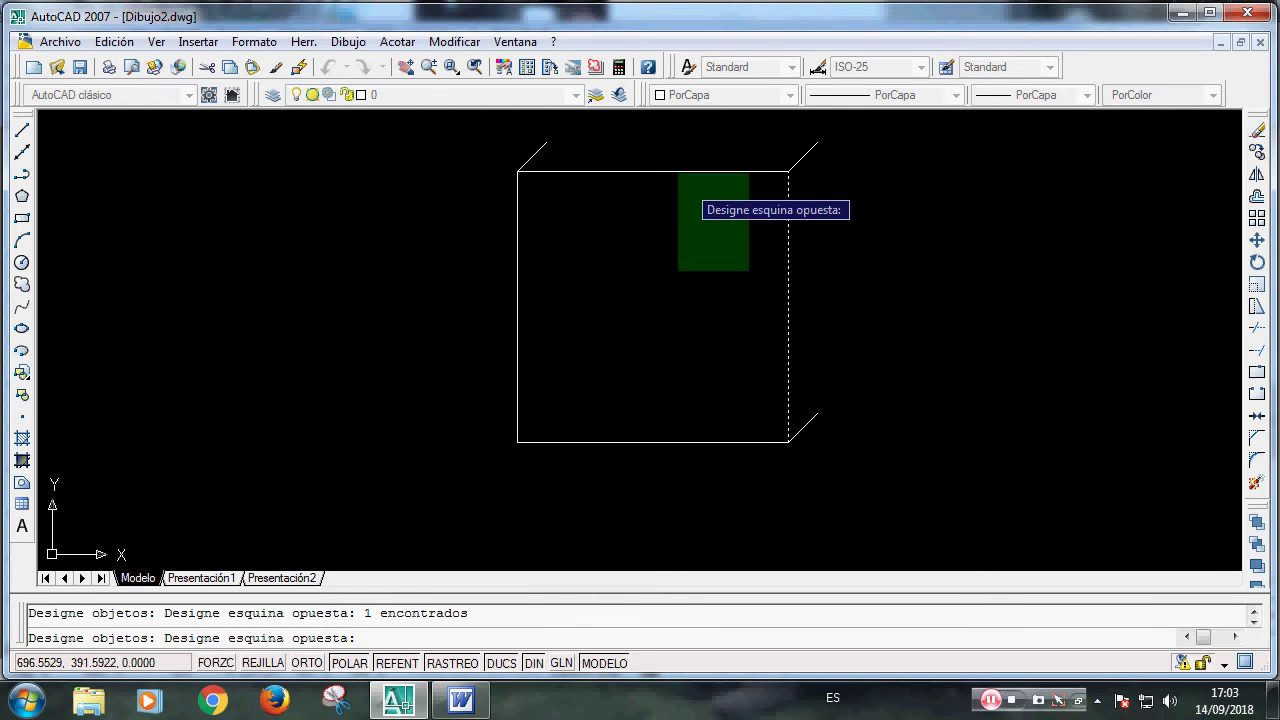
left_click(668, 156)
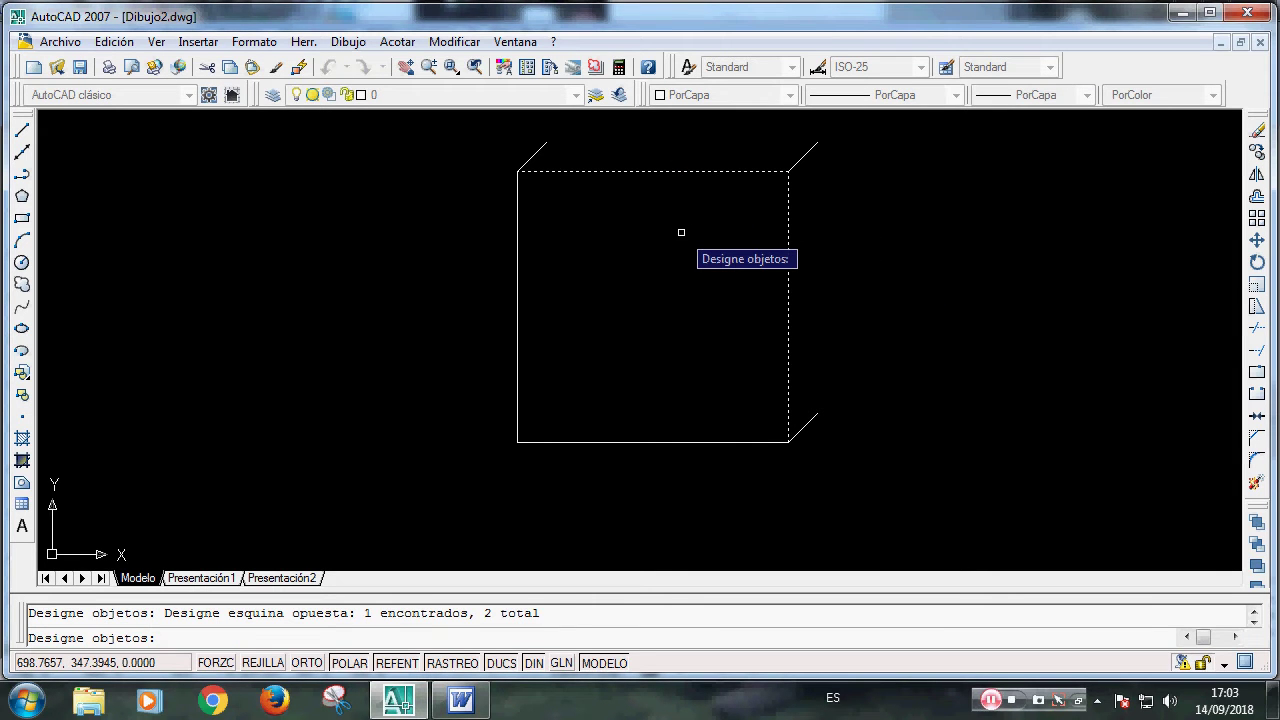
key("Return")
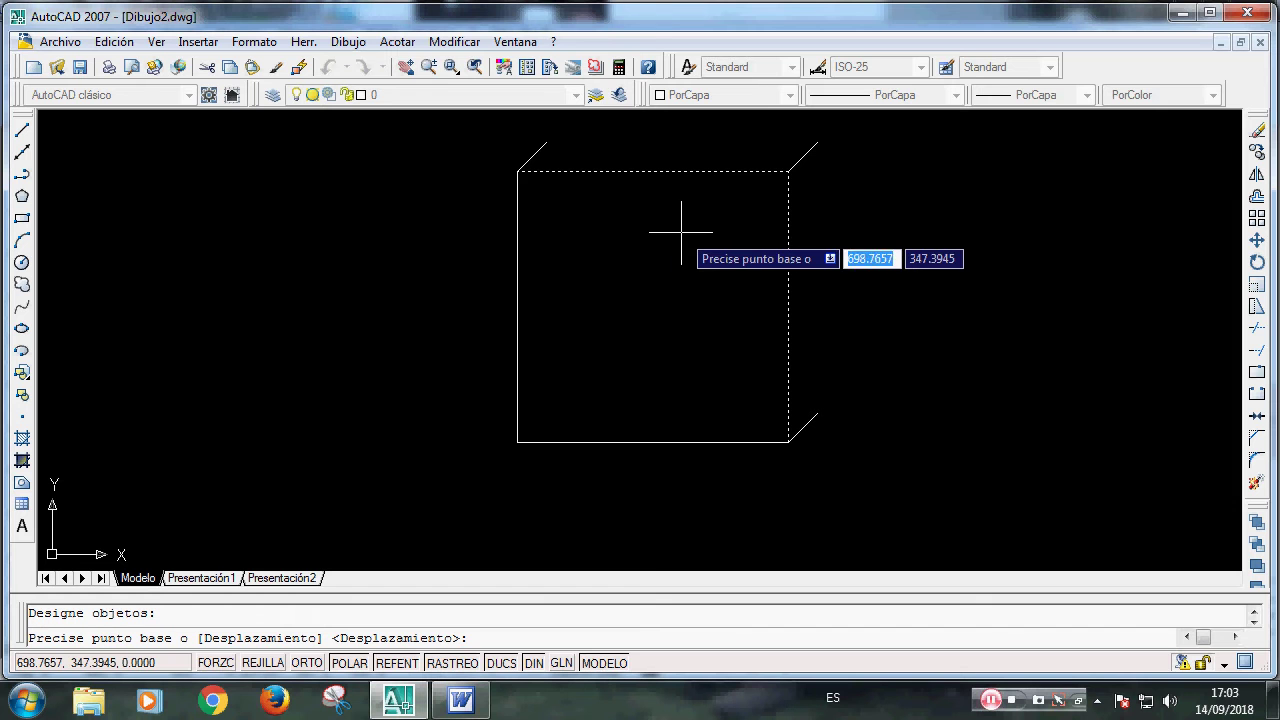
left_click(788, 171)
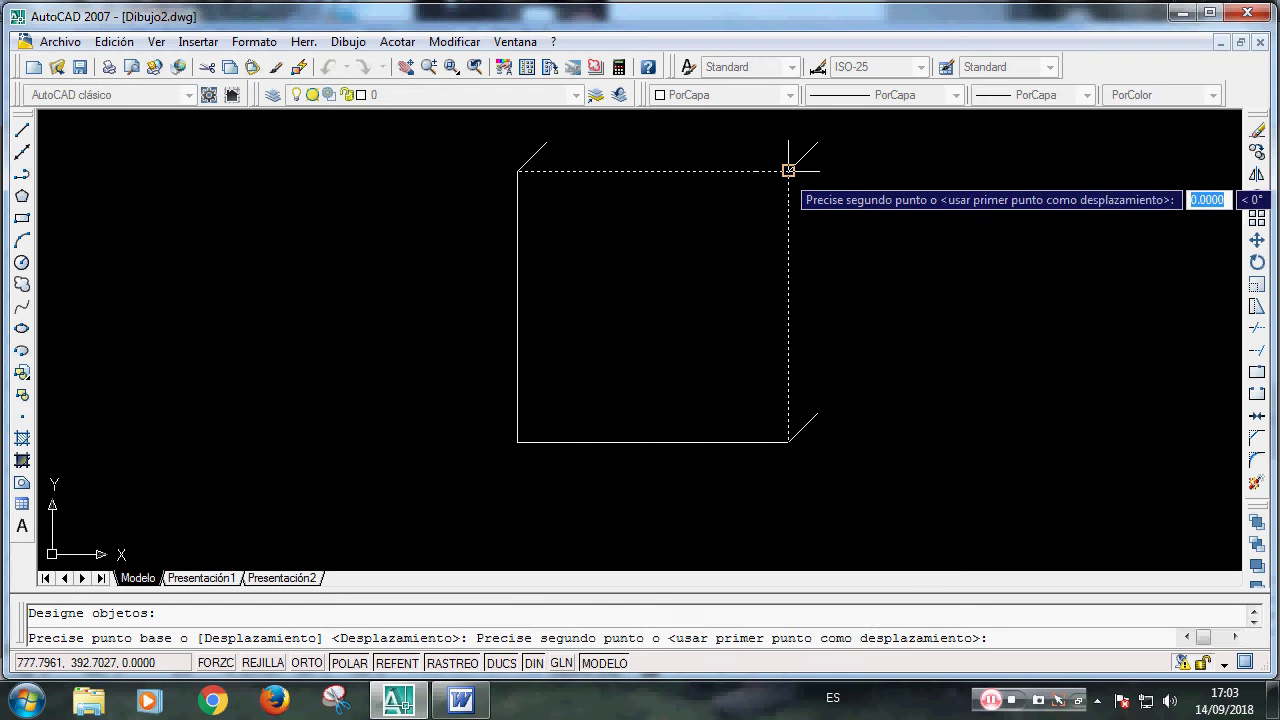
left_click(817, 142)
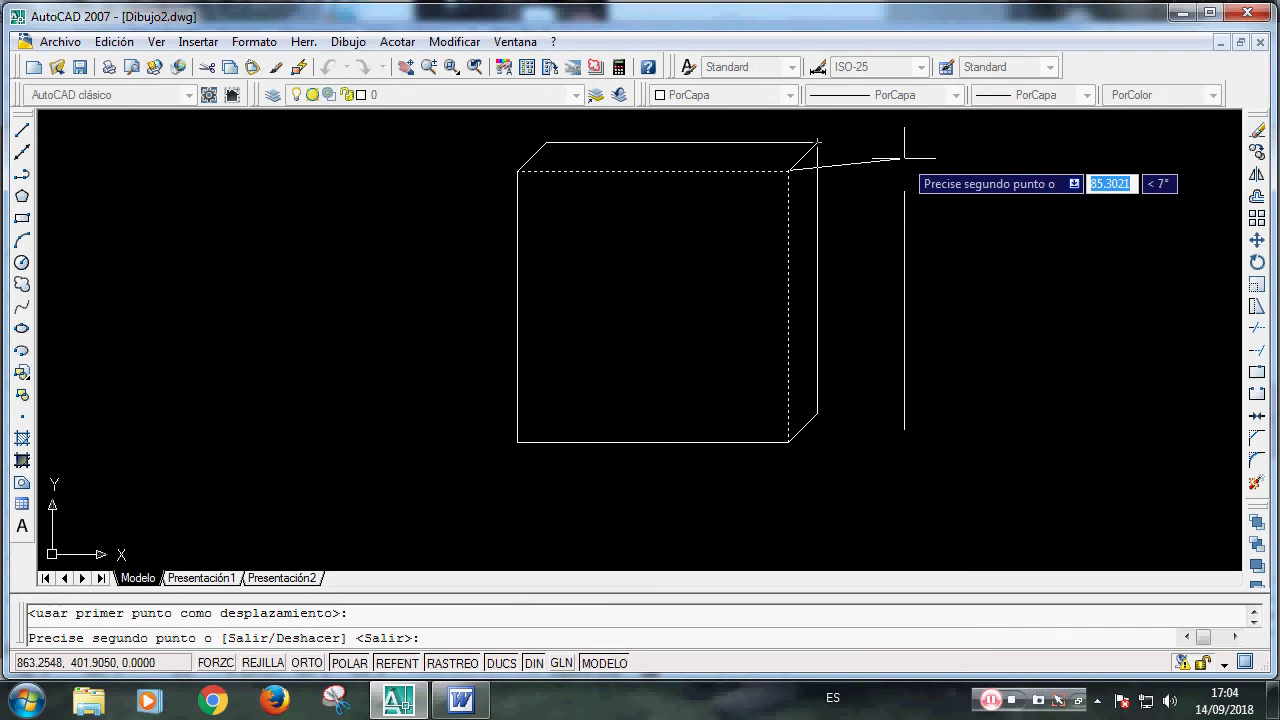
key("Escape")
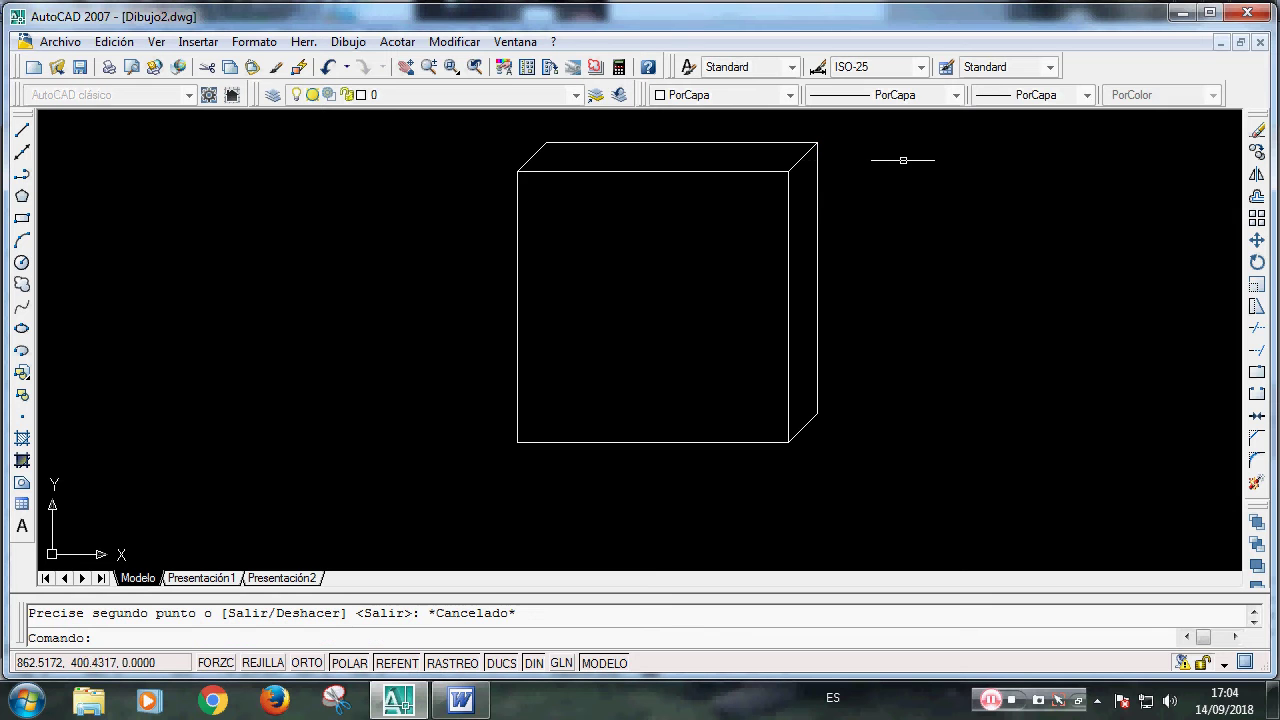
left_click(458, 704)
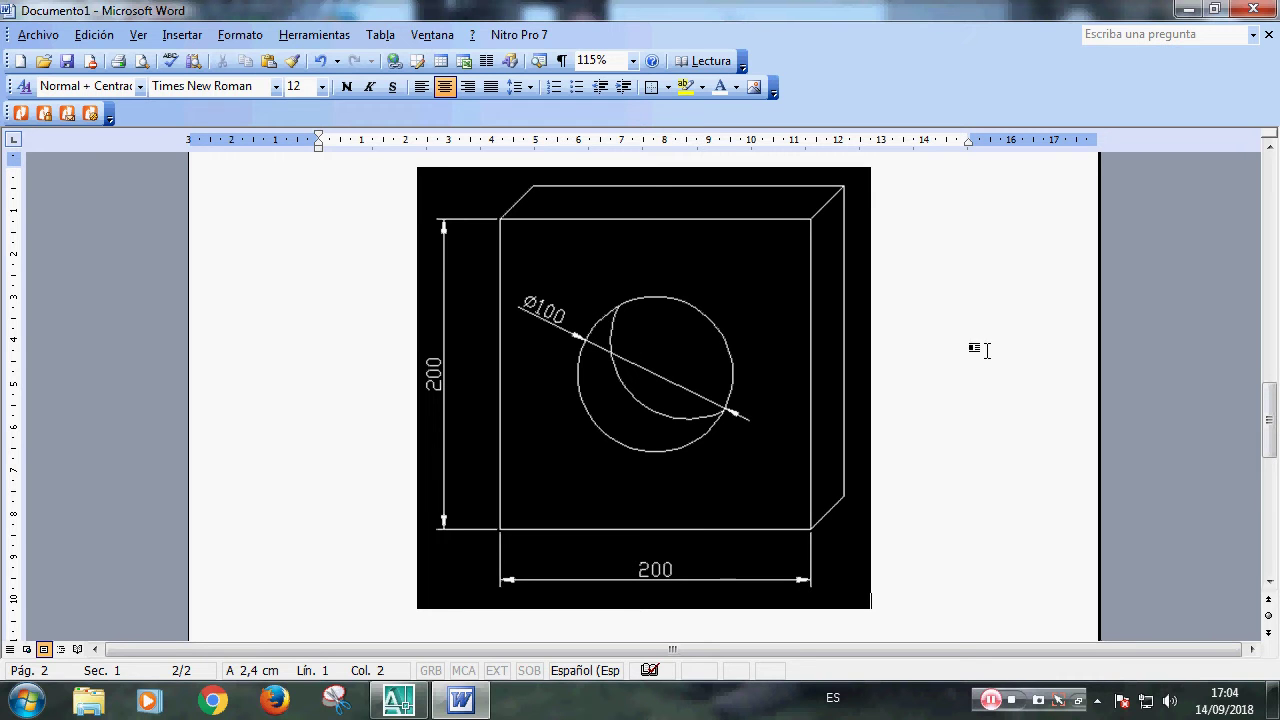
Step: Check the Word reference of the box with the Ø100 crescent and return to AutoCAD
left_click(398, 700)
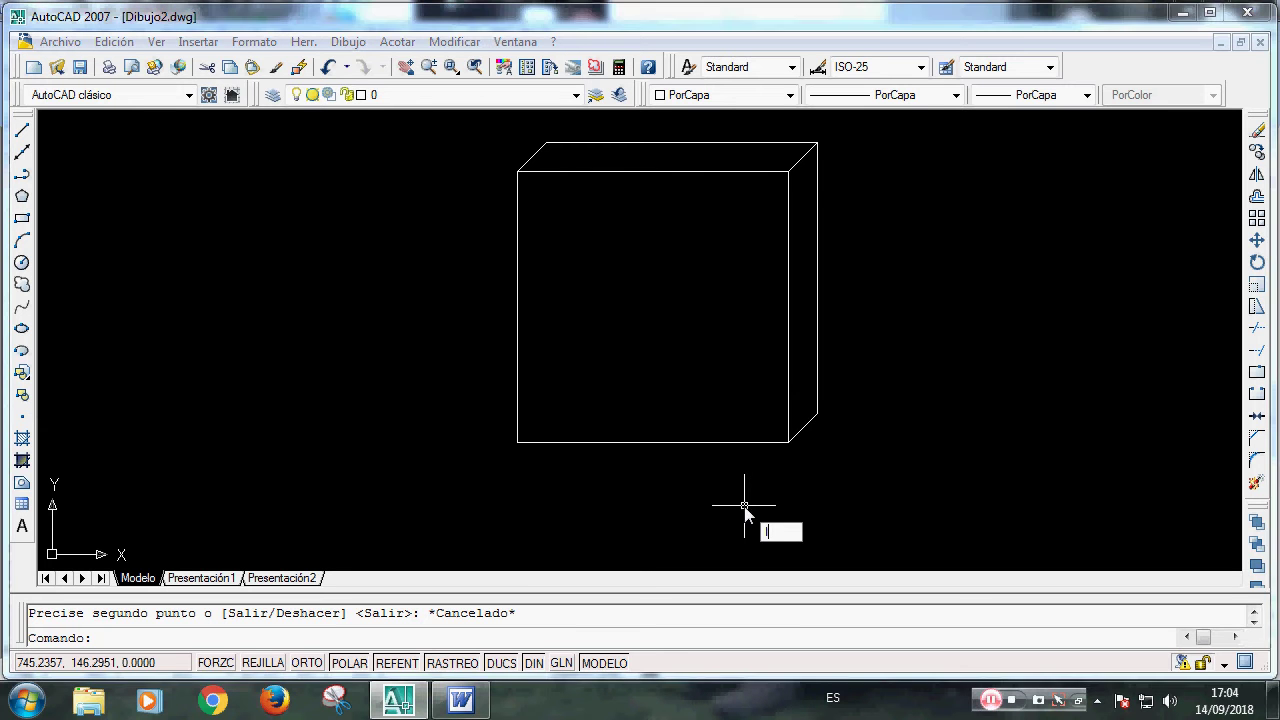
Step: Draw a construction line across the front square from its top-left to bottom-right corner
key("Return")
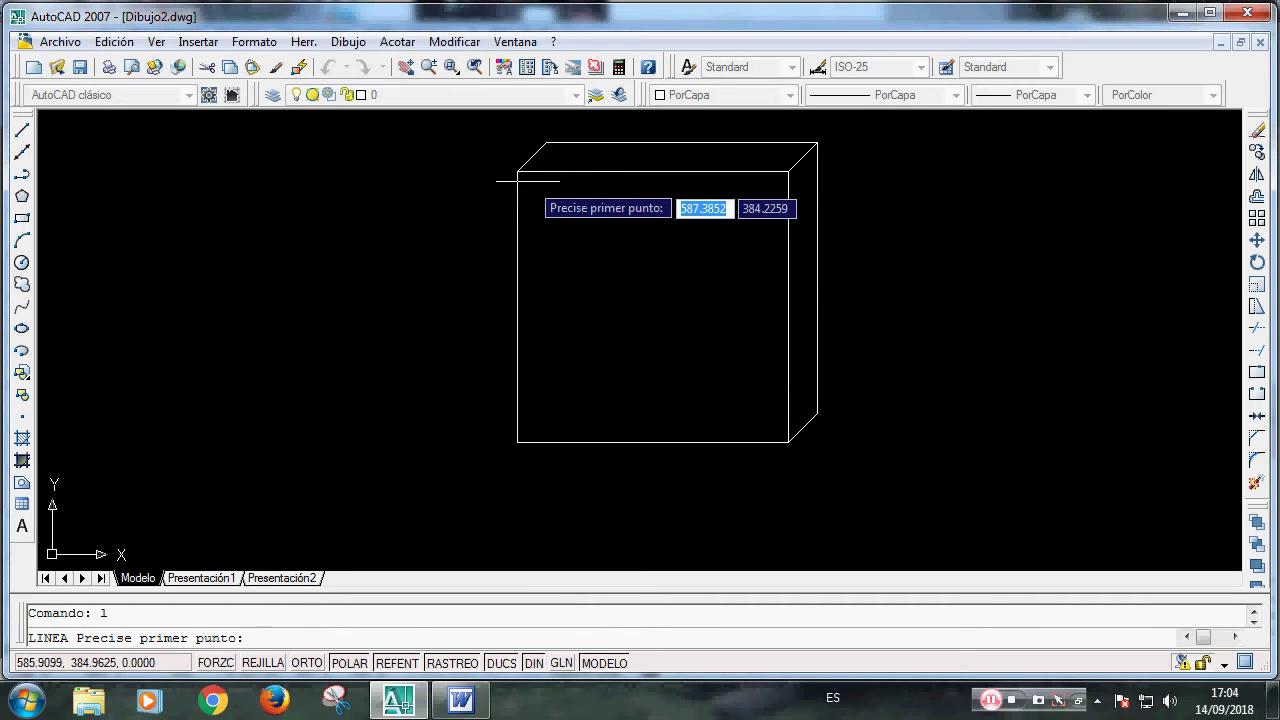
left_click(517, 171)
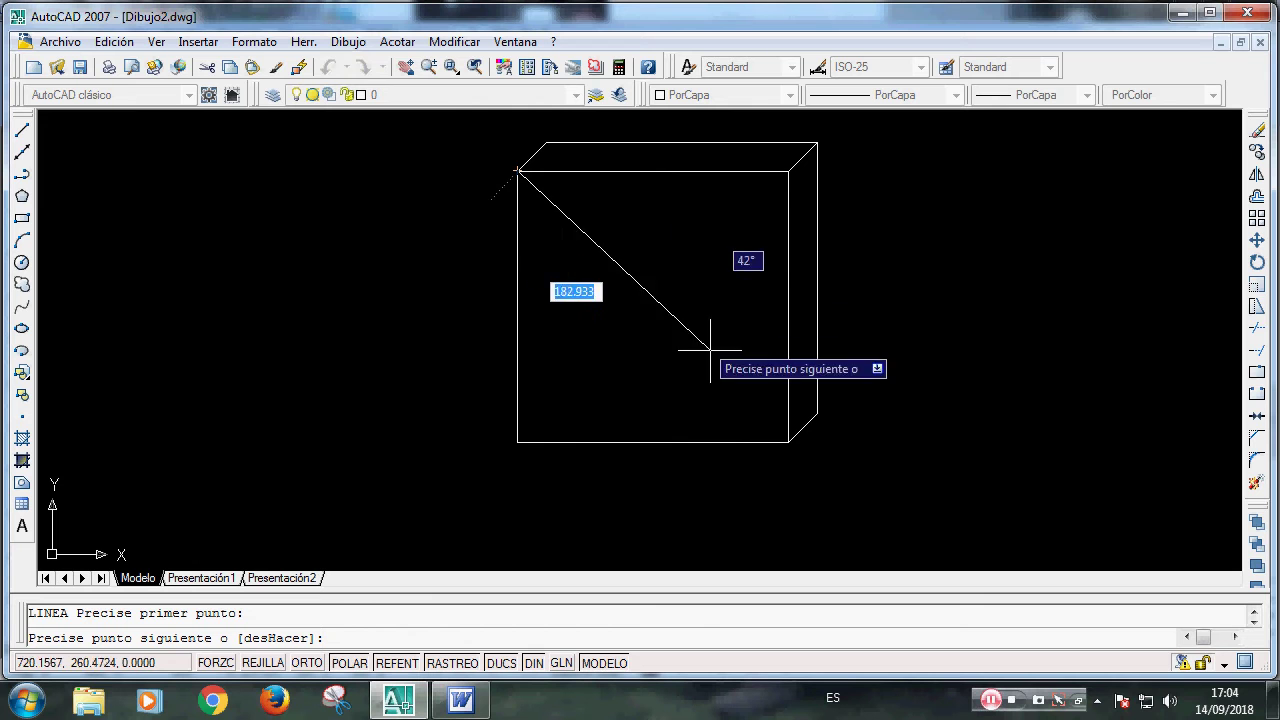
left_click(788, 442)
key("Escape")
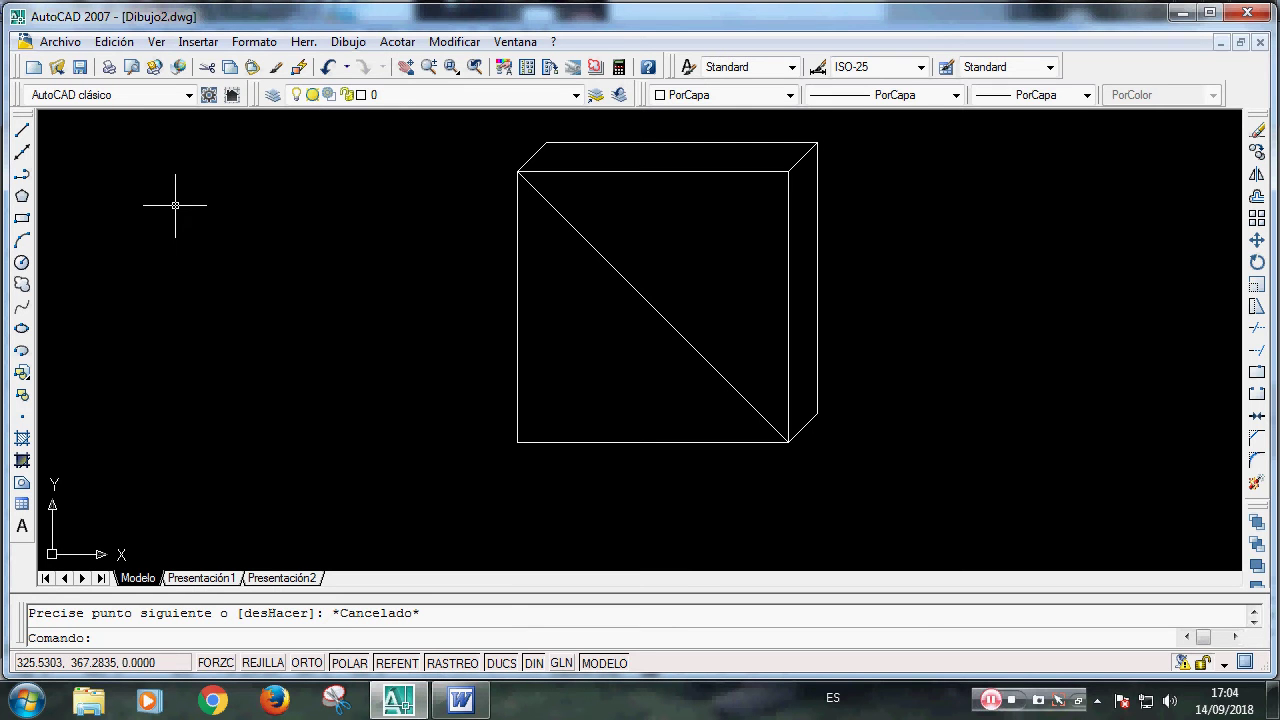
Step: Draw a radius-50 circle centred on the front diagonal's midpoint
left_click(22, 262)
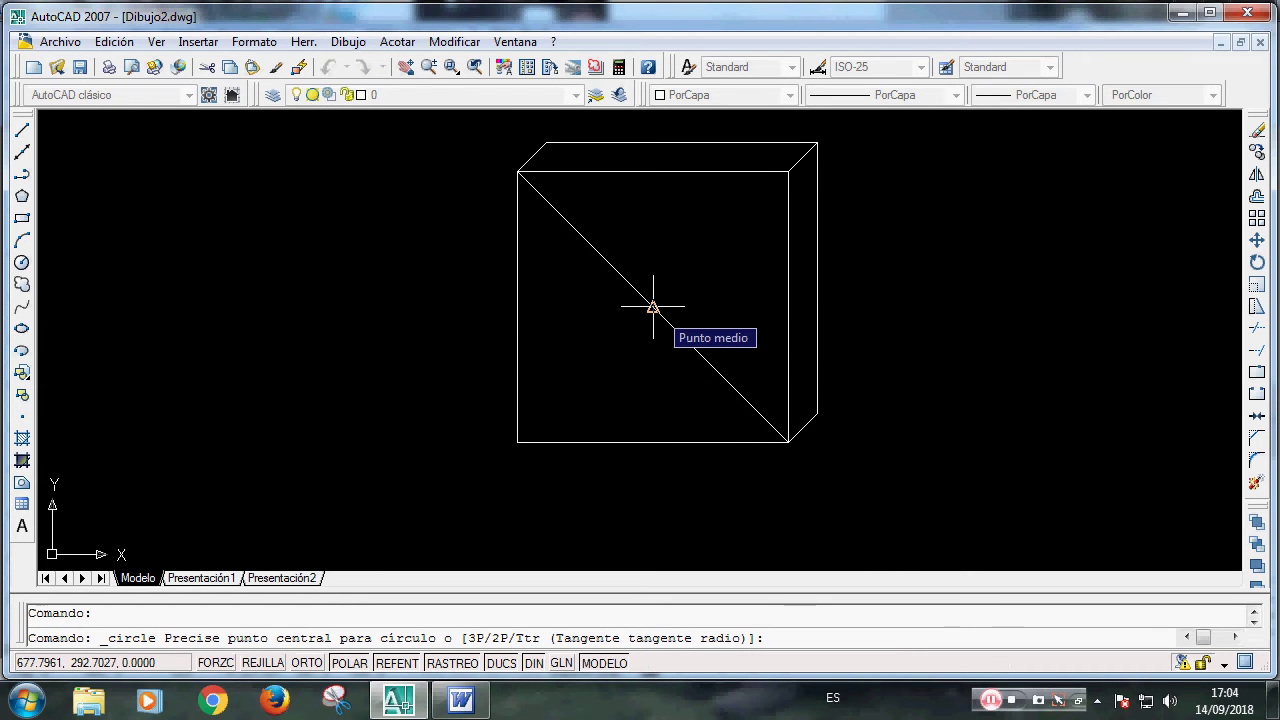
left_click(652, 306)
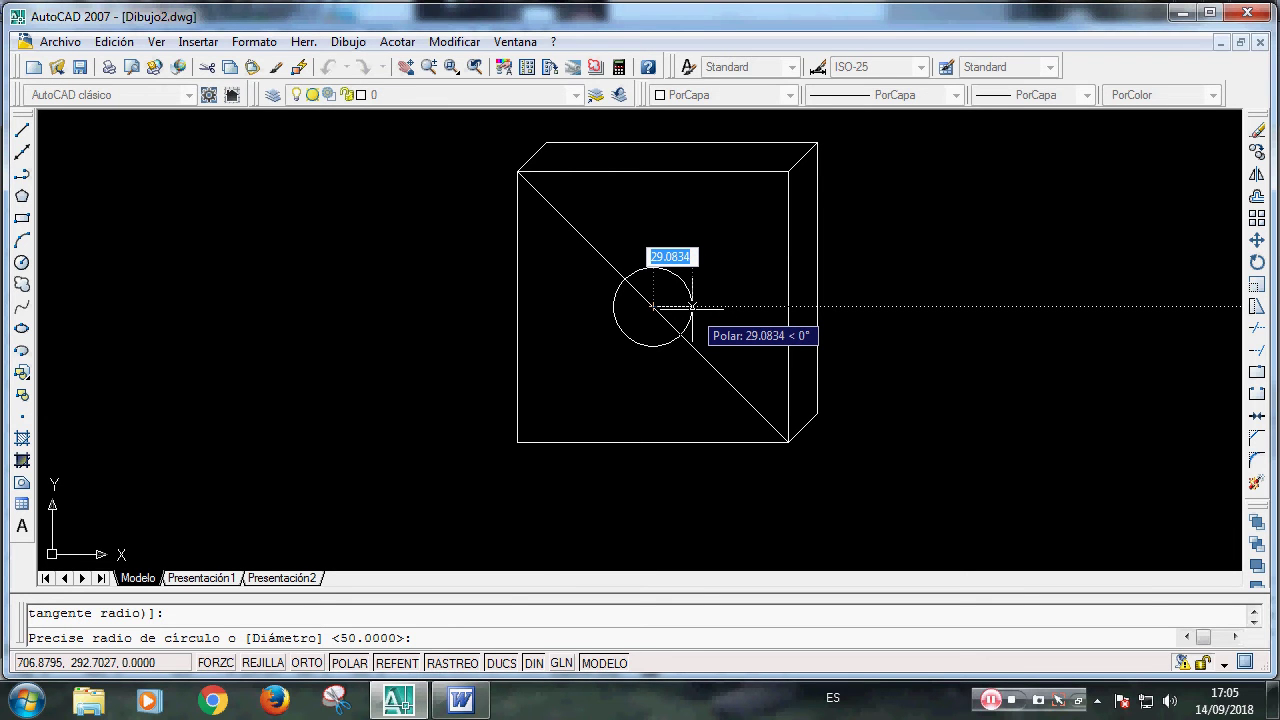
type("50")
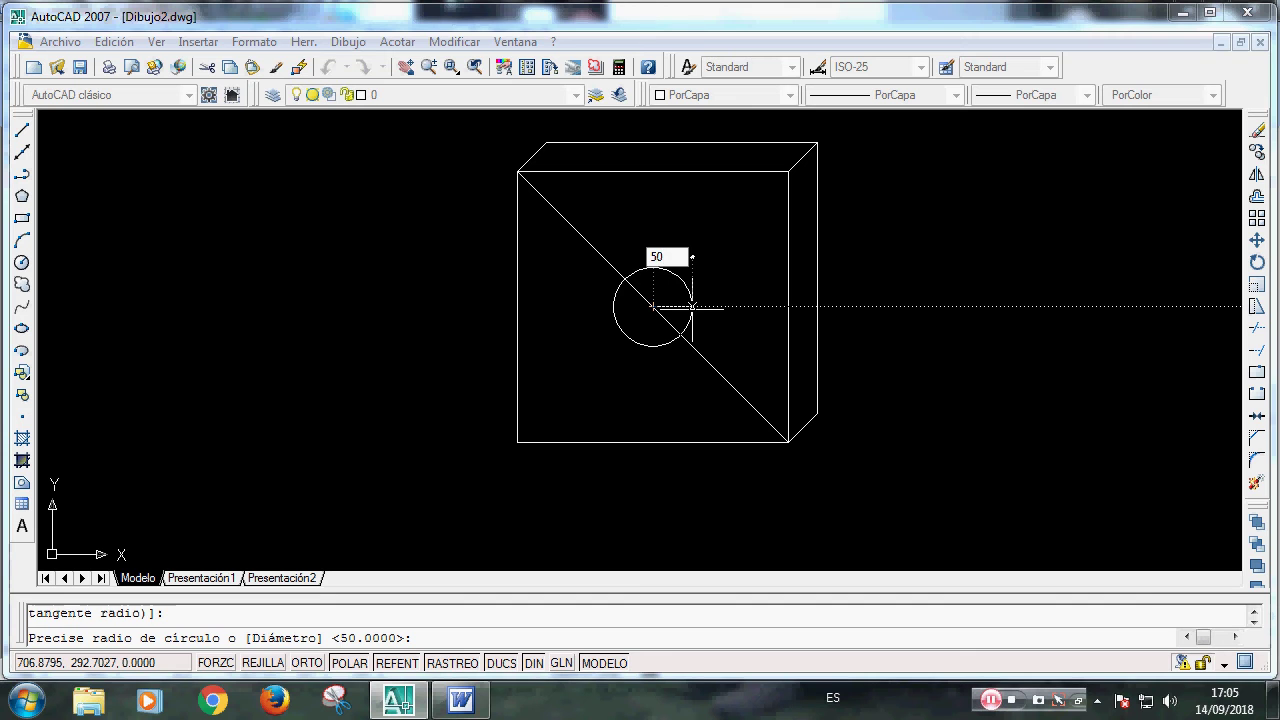
key("Return")
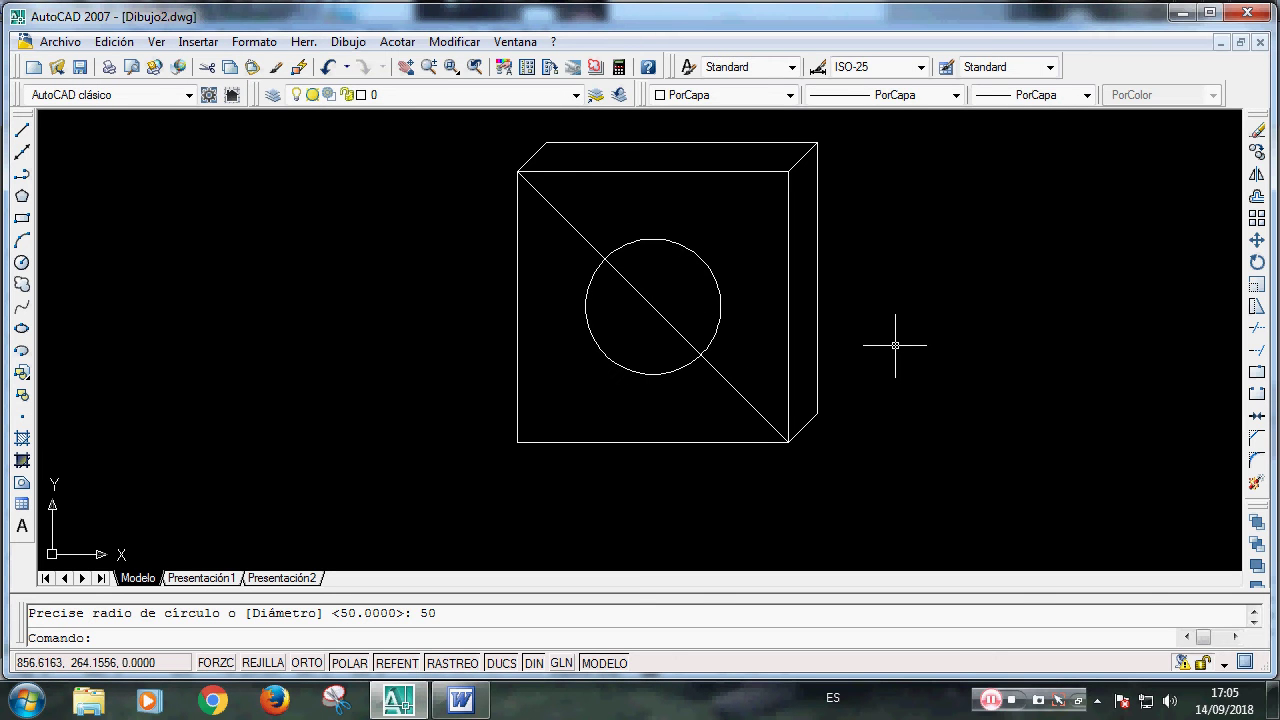
left_click(1257, 130)
Step: Erase the front-face construction diagonal
left_click(734, 390)
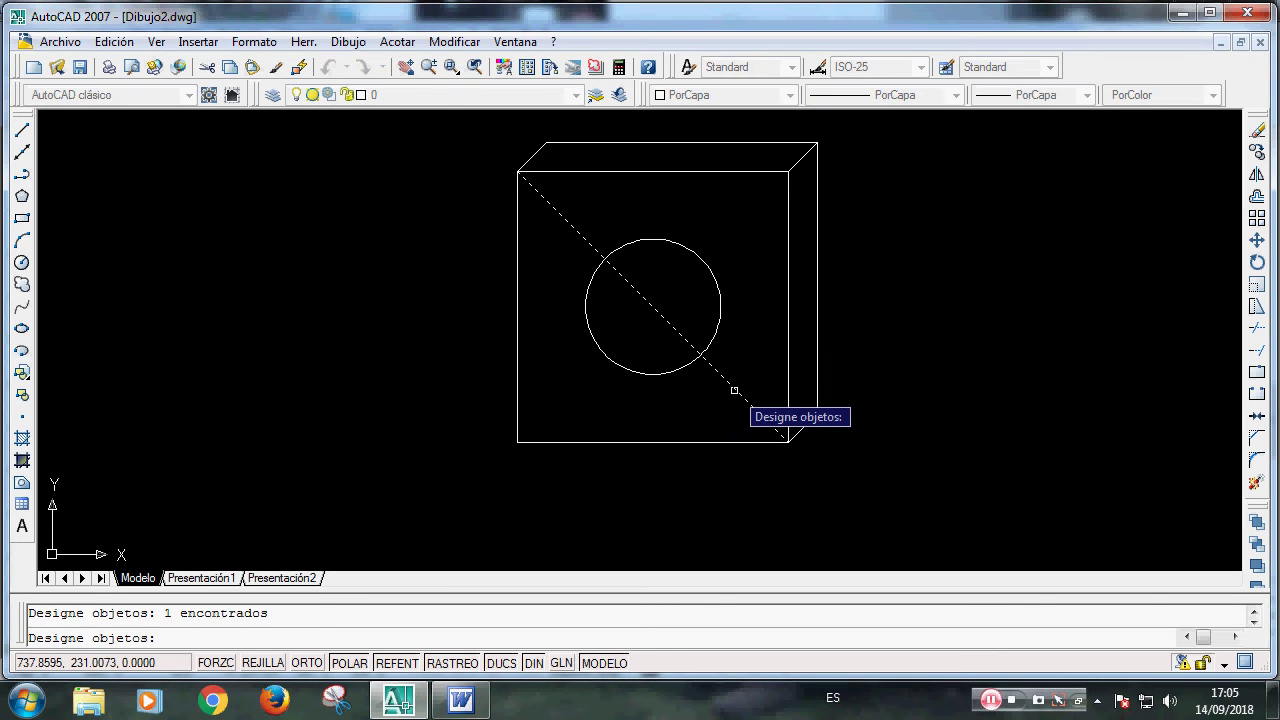
key("Return")
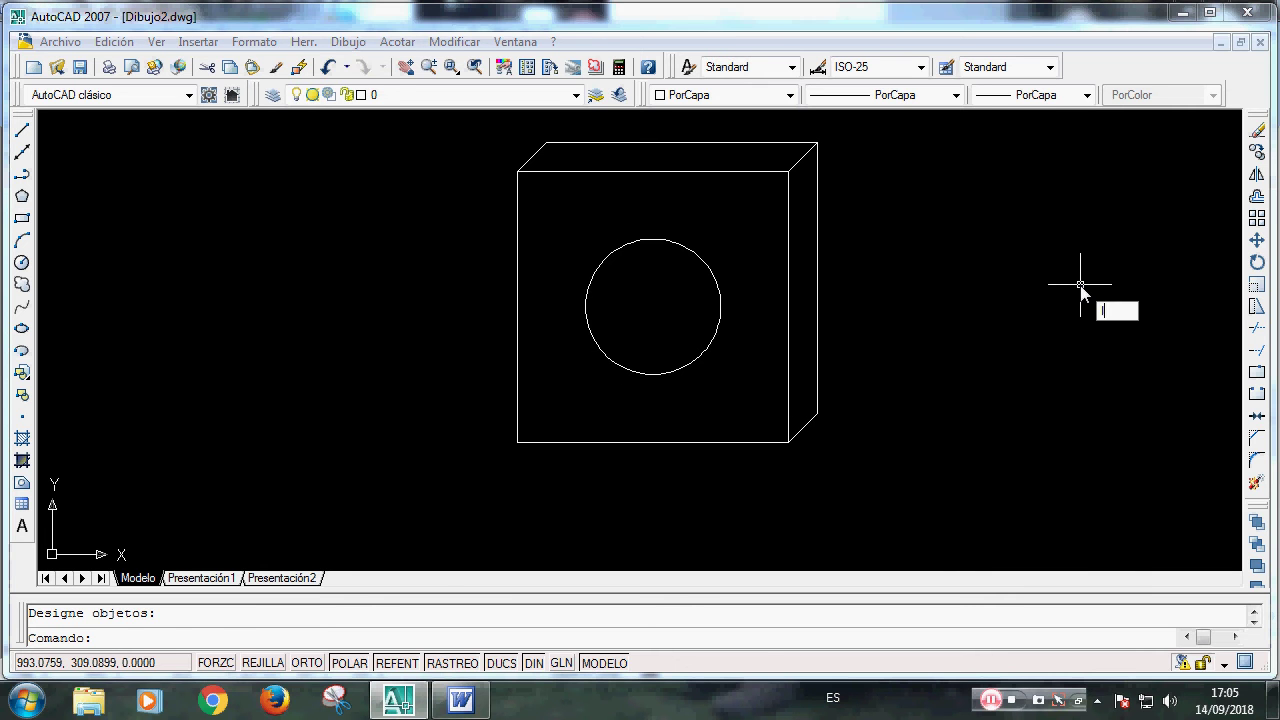
Step: Draw a guide diagonal across the back face from its top-left to bottom-right corner
key("Return")
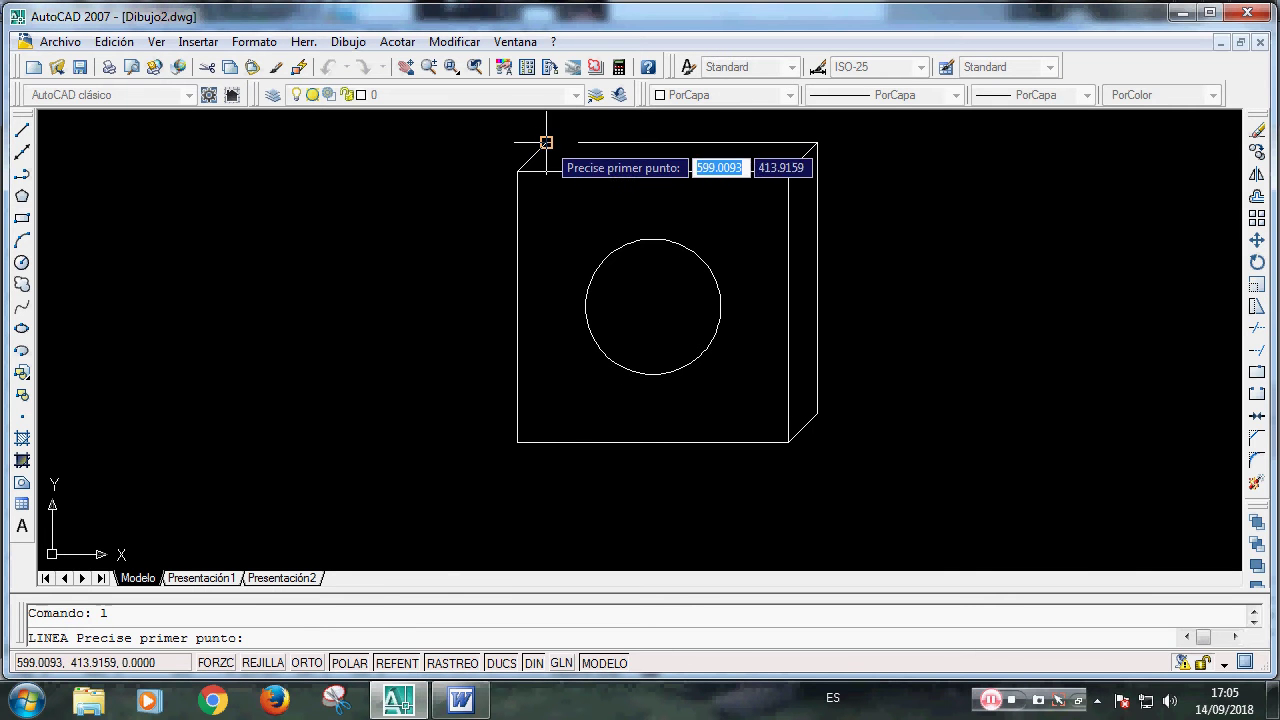
left_click(546, 143)
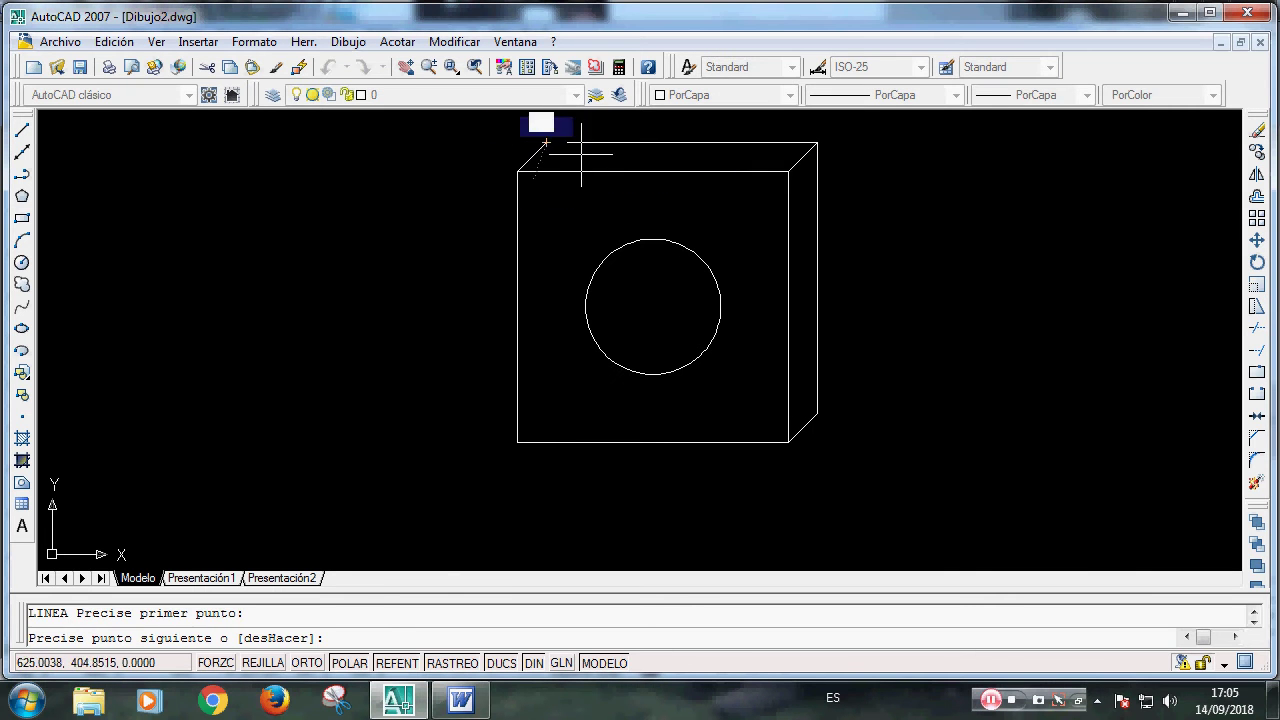
left_click(817, 413)
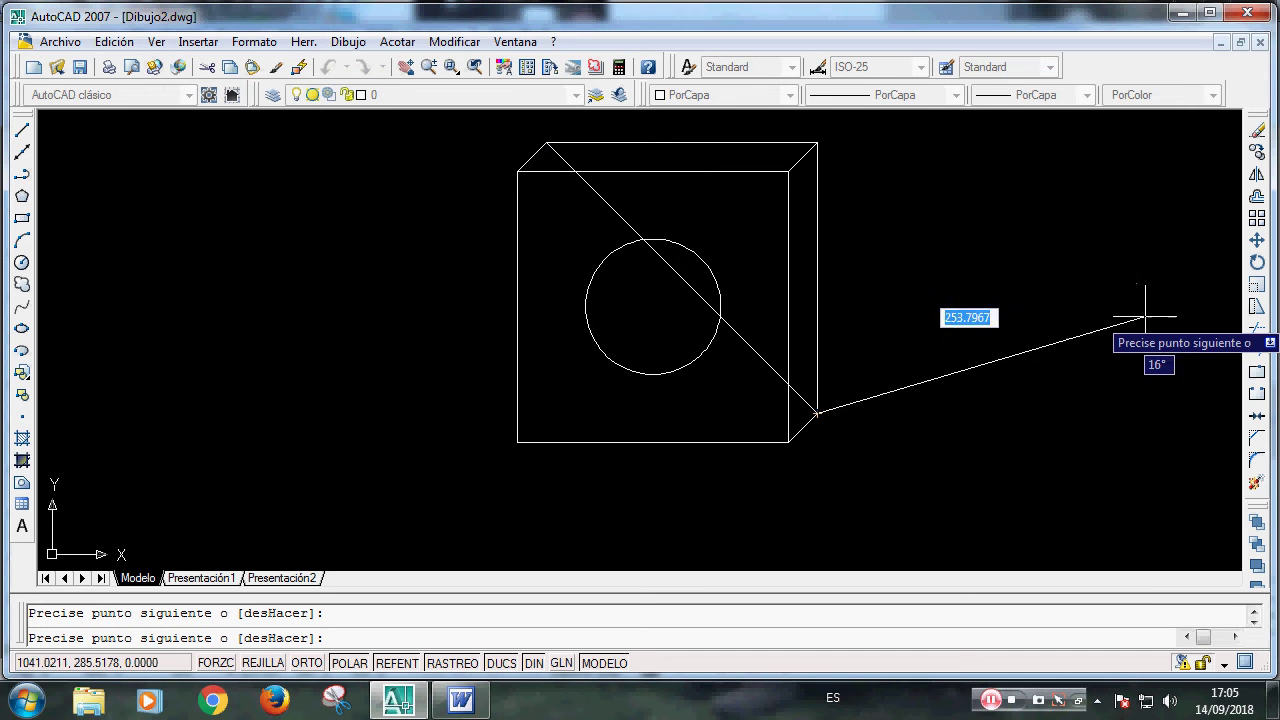
key("Escape")
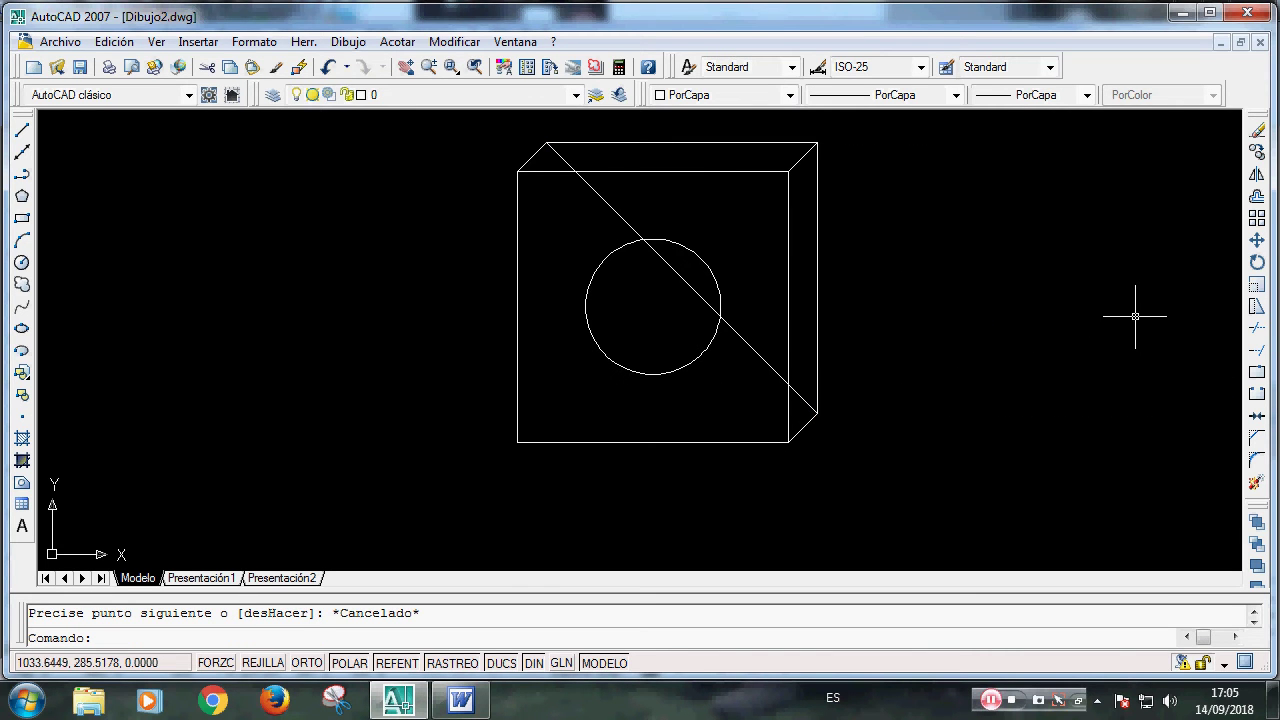
Step: Draw a radius-50 circle centred on the back diagonal's midpoint
left_click(22, 262)
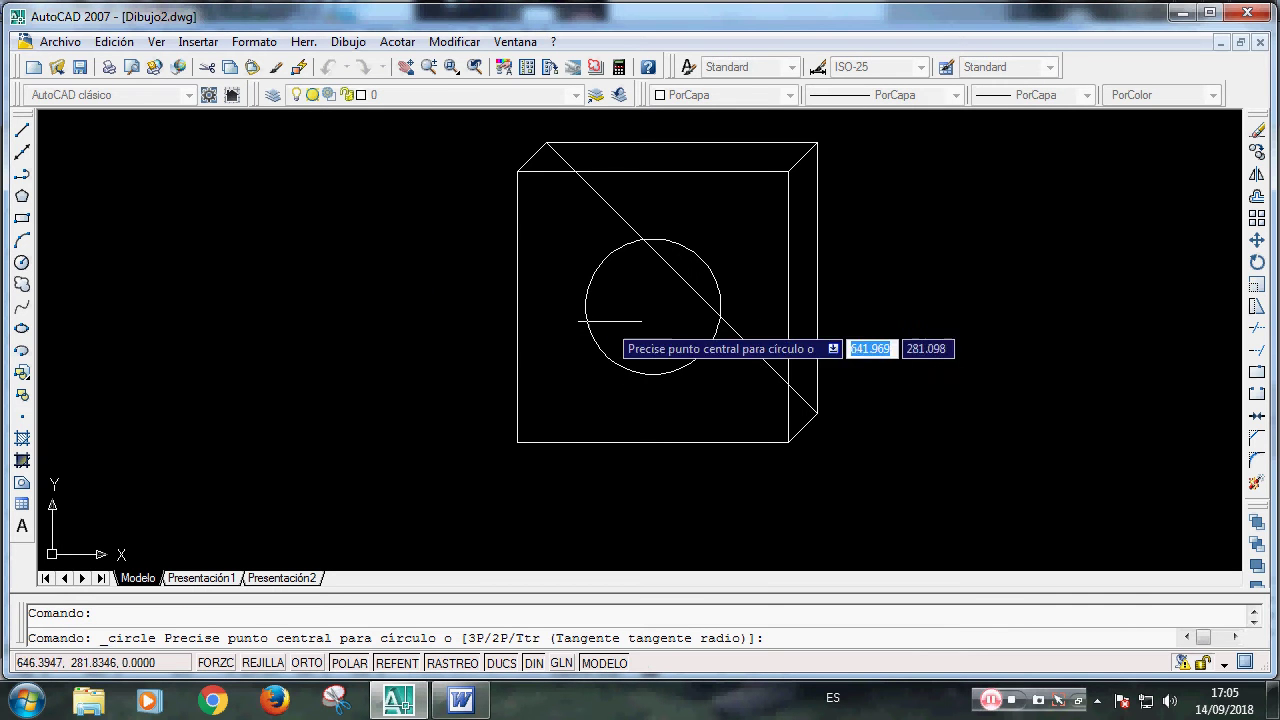
left_click(681, 280)
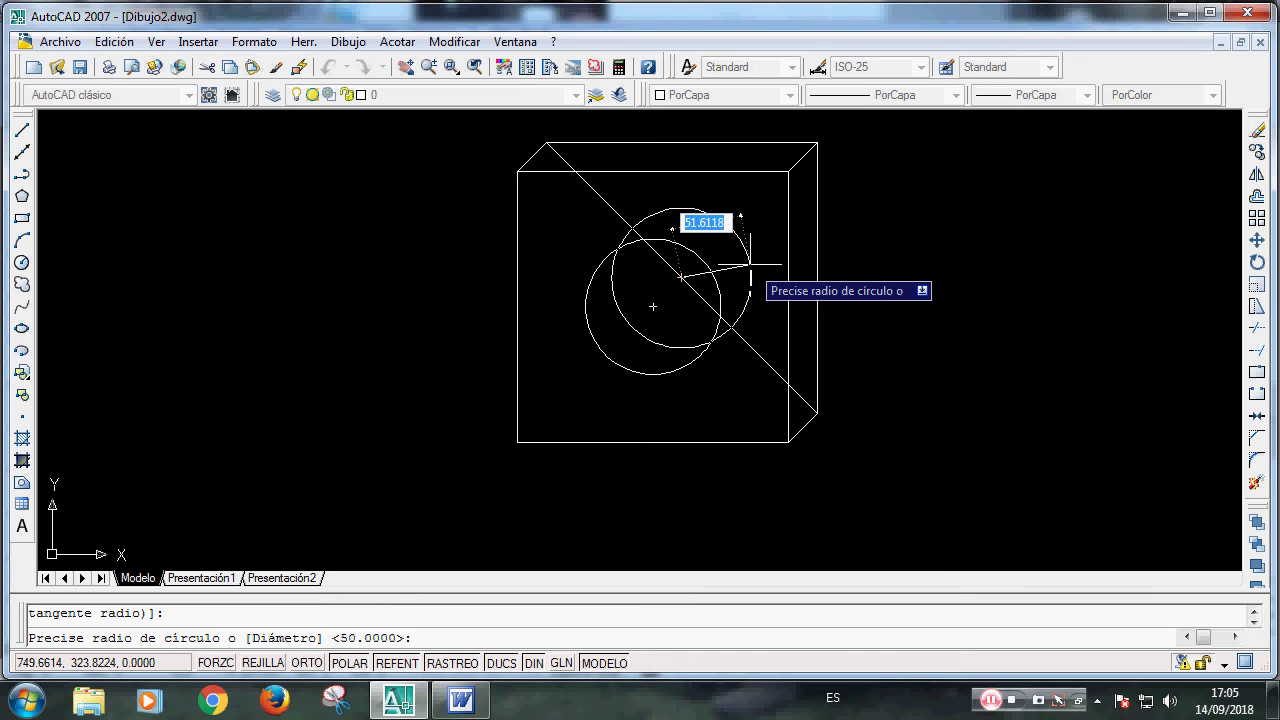
type("50")
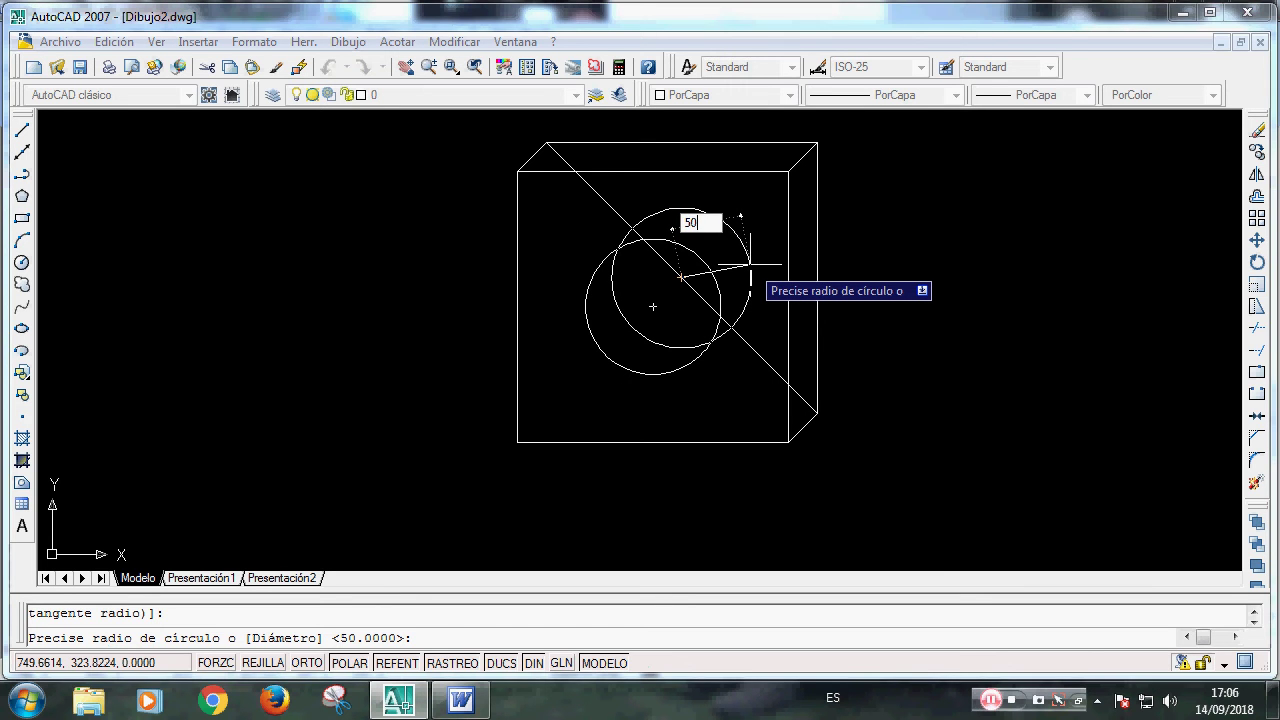
key("Return")
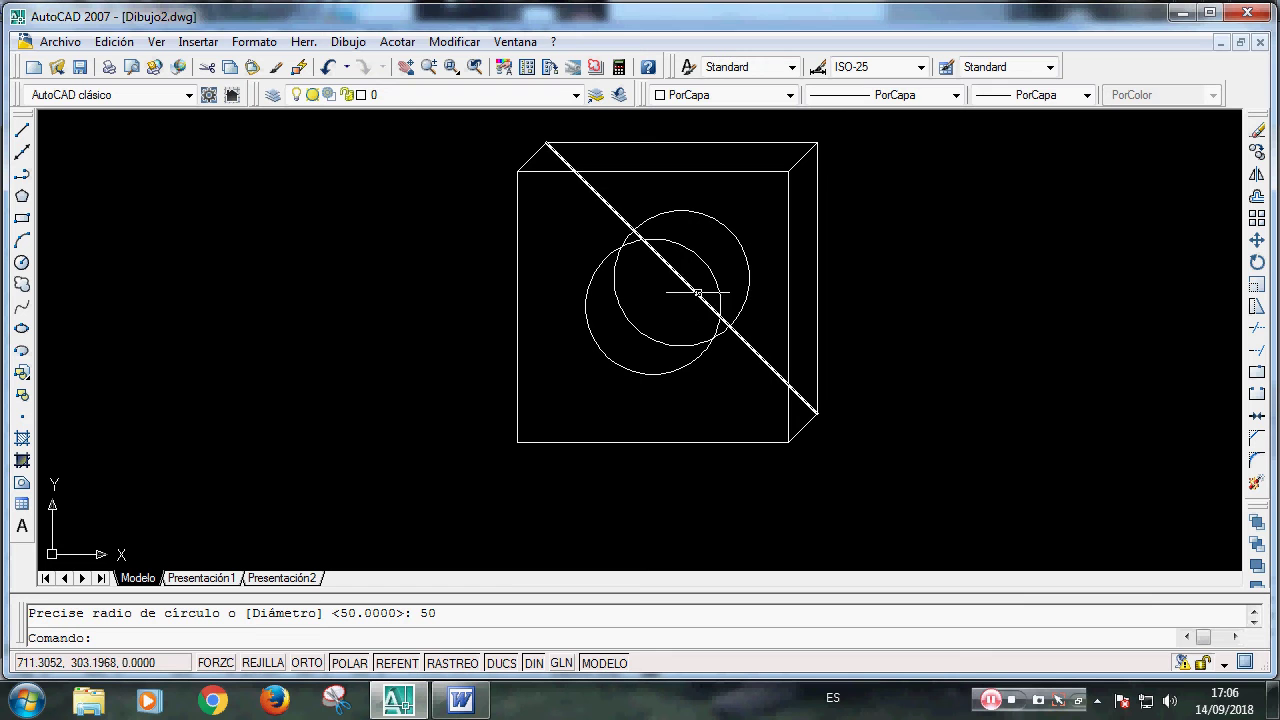
Step: Erase the back-face guide diagonal
left_click(1257, 130)
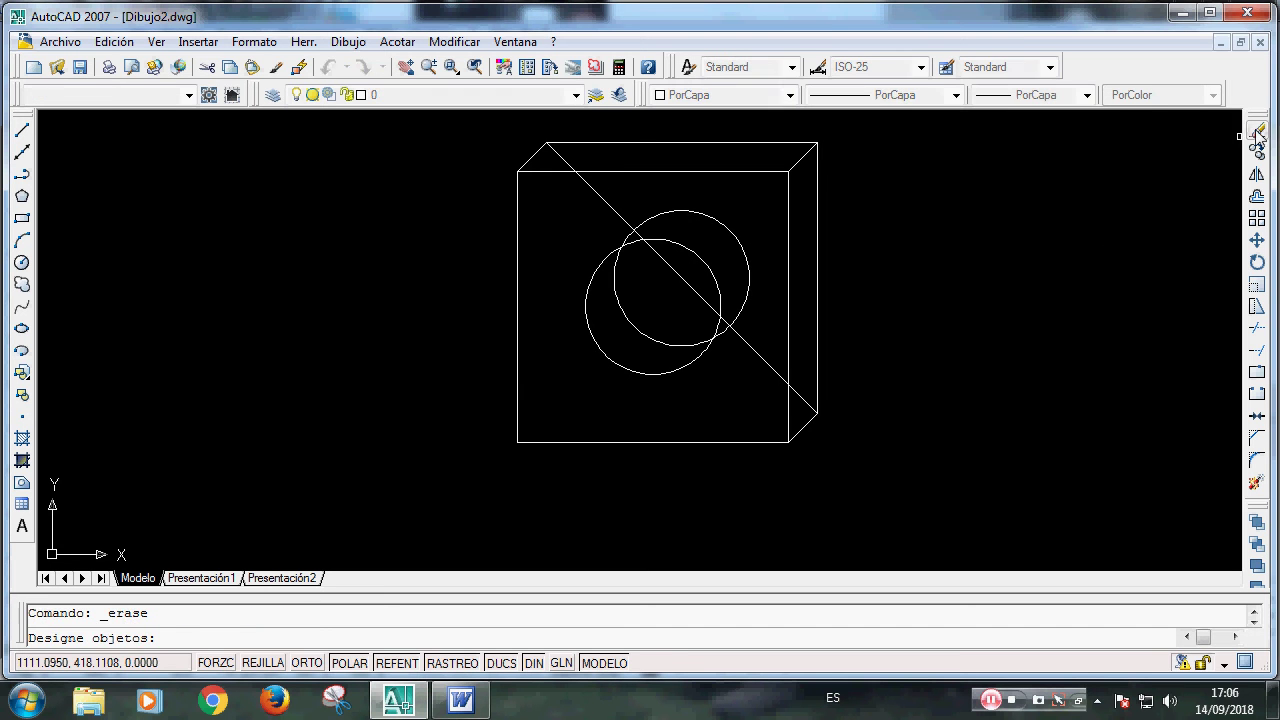
left_click(765, 361)
key("Return")
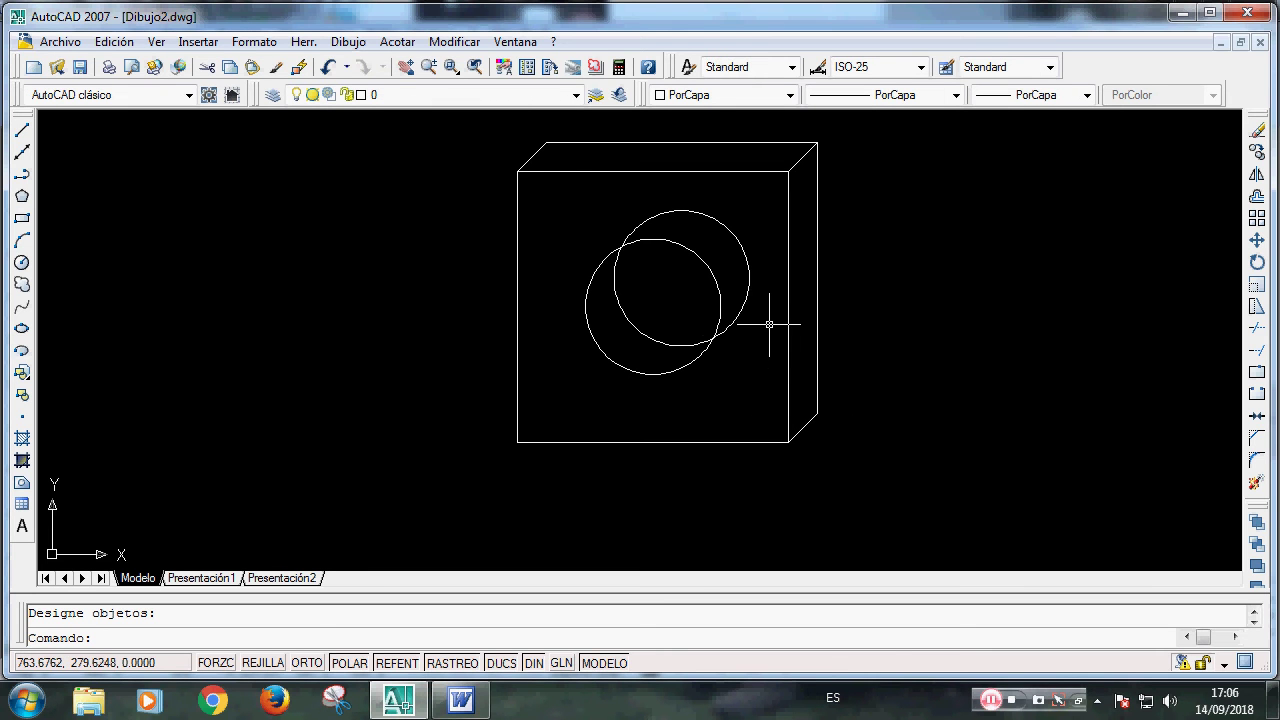
left_click(472, 703)
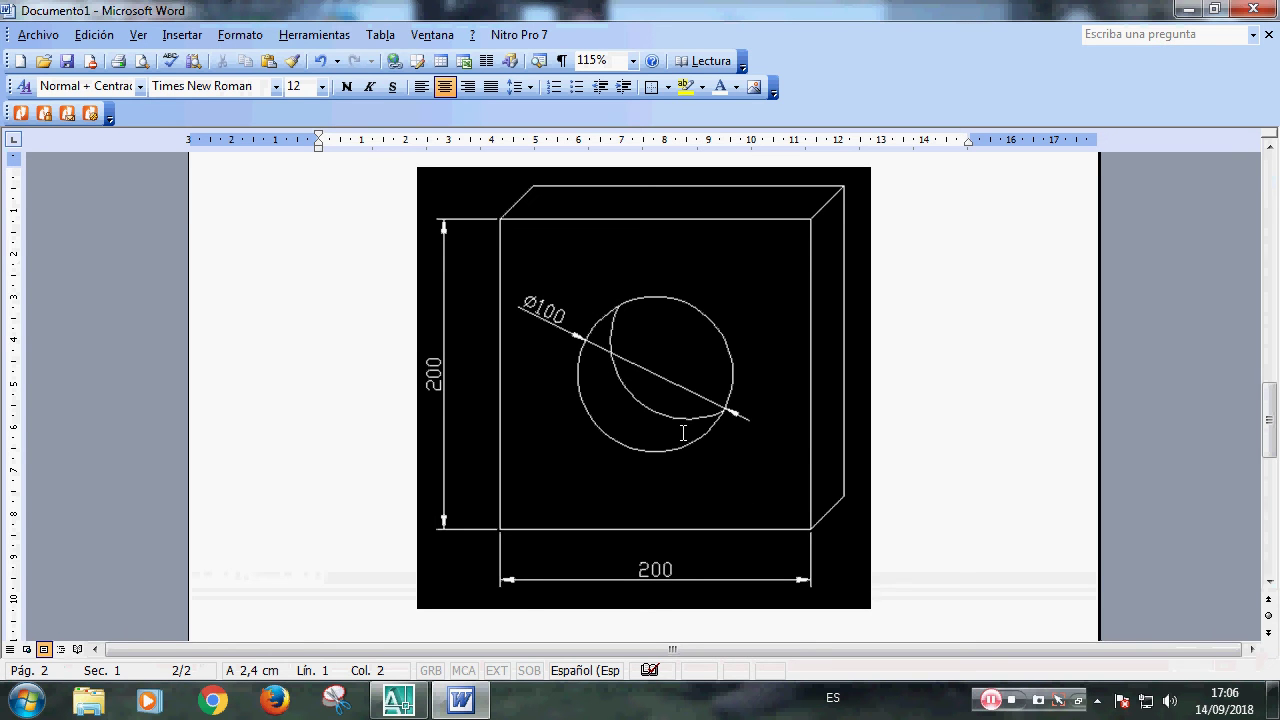
left_click(398, 702)
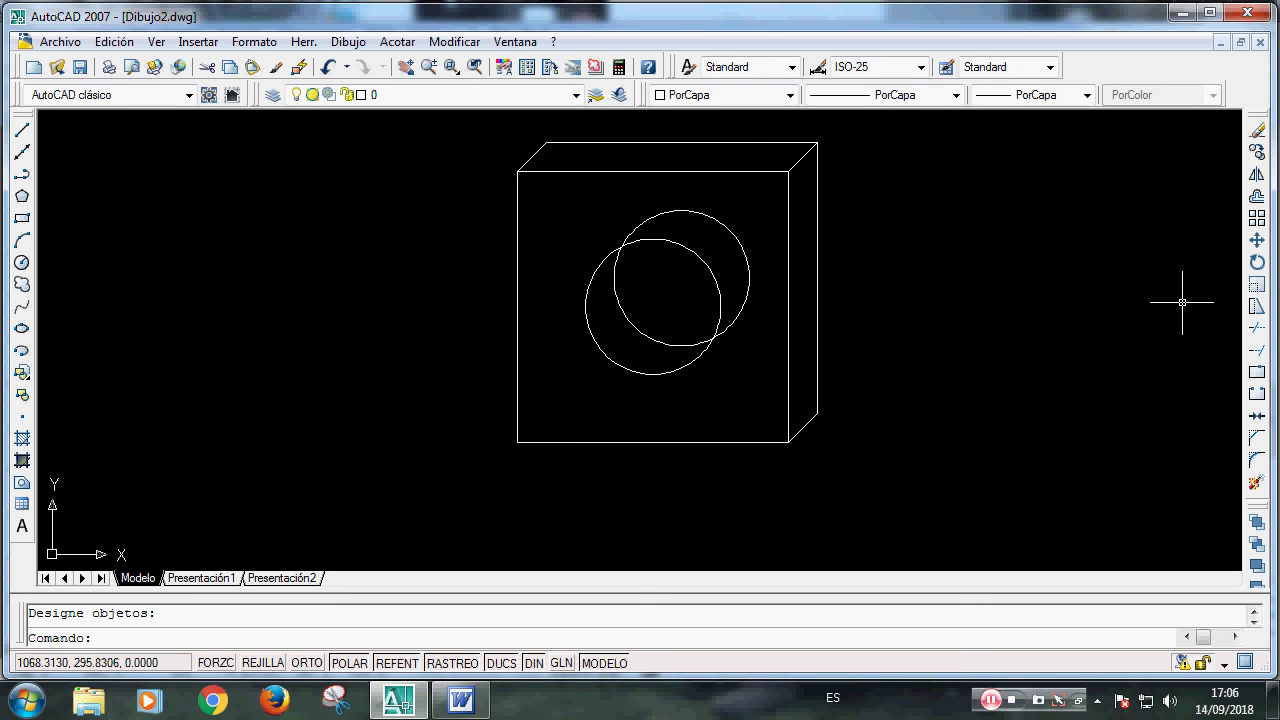
Step: Trim the back circle against both circles, keeping only its arc inside the Ø100 front circle
left_click(1256, 331)
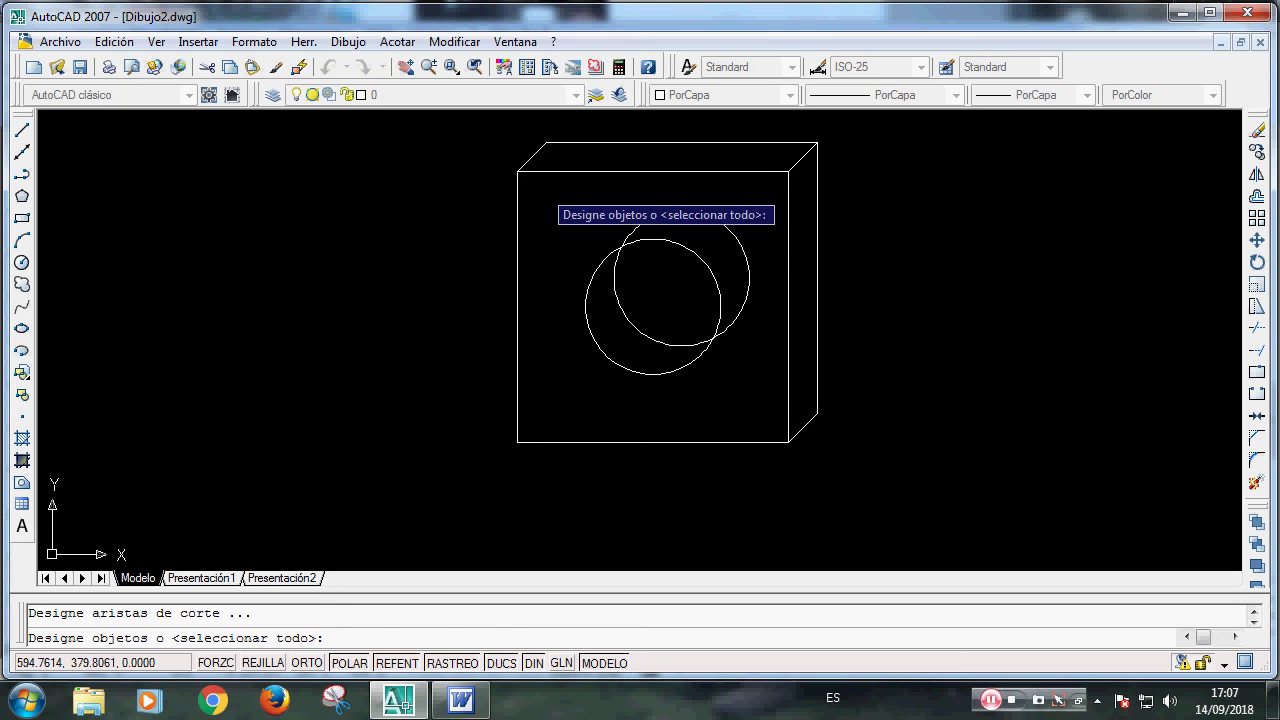
left_click(537, 188)
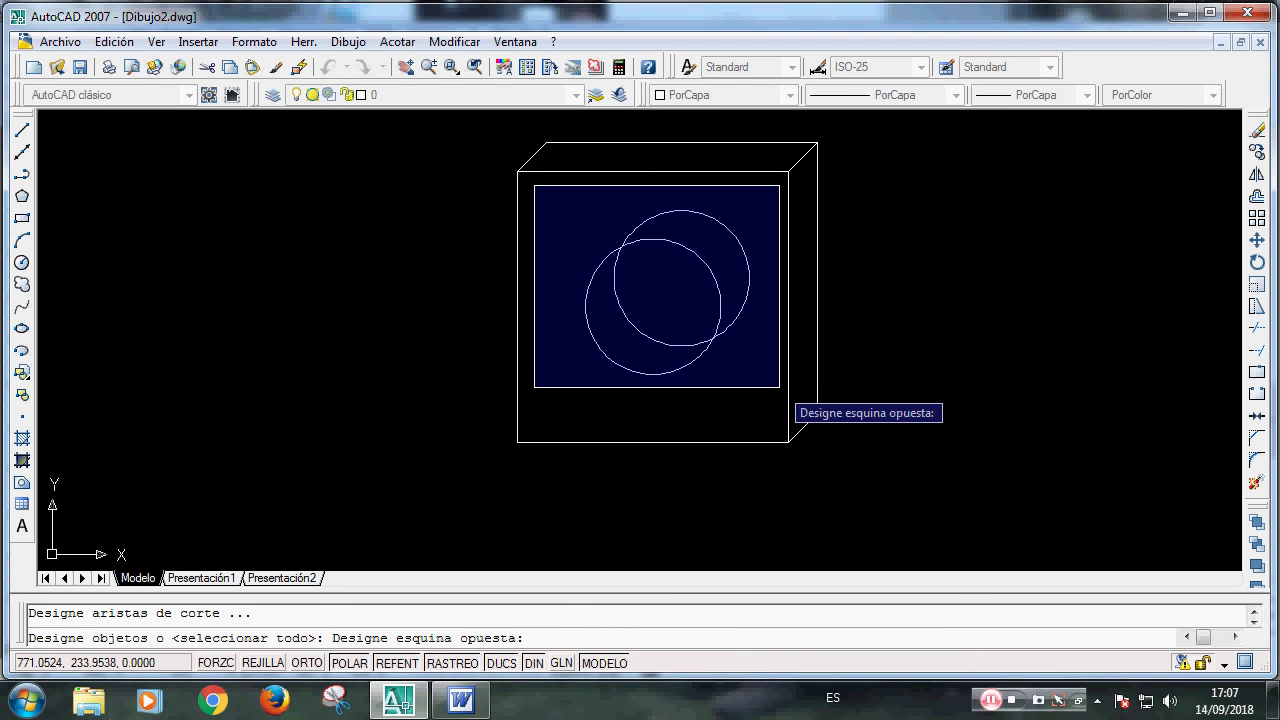
left_click(780, 387)
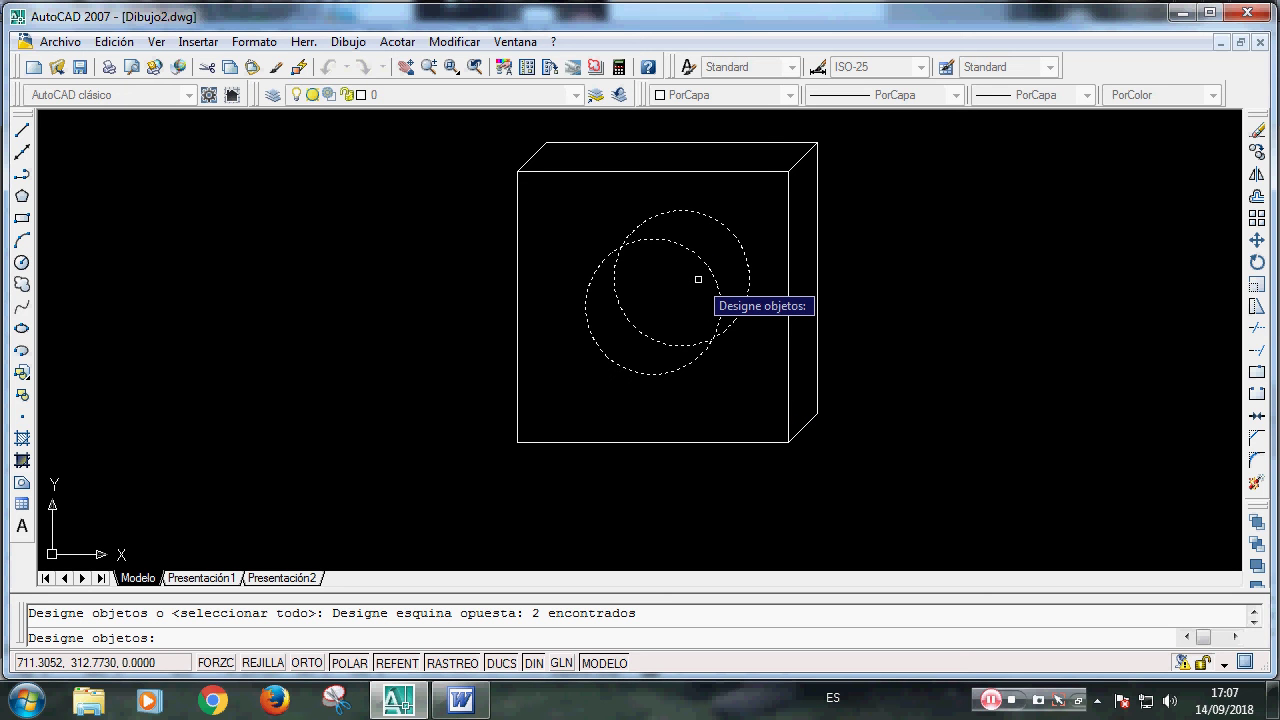
key("Return")
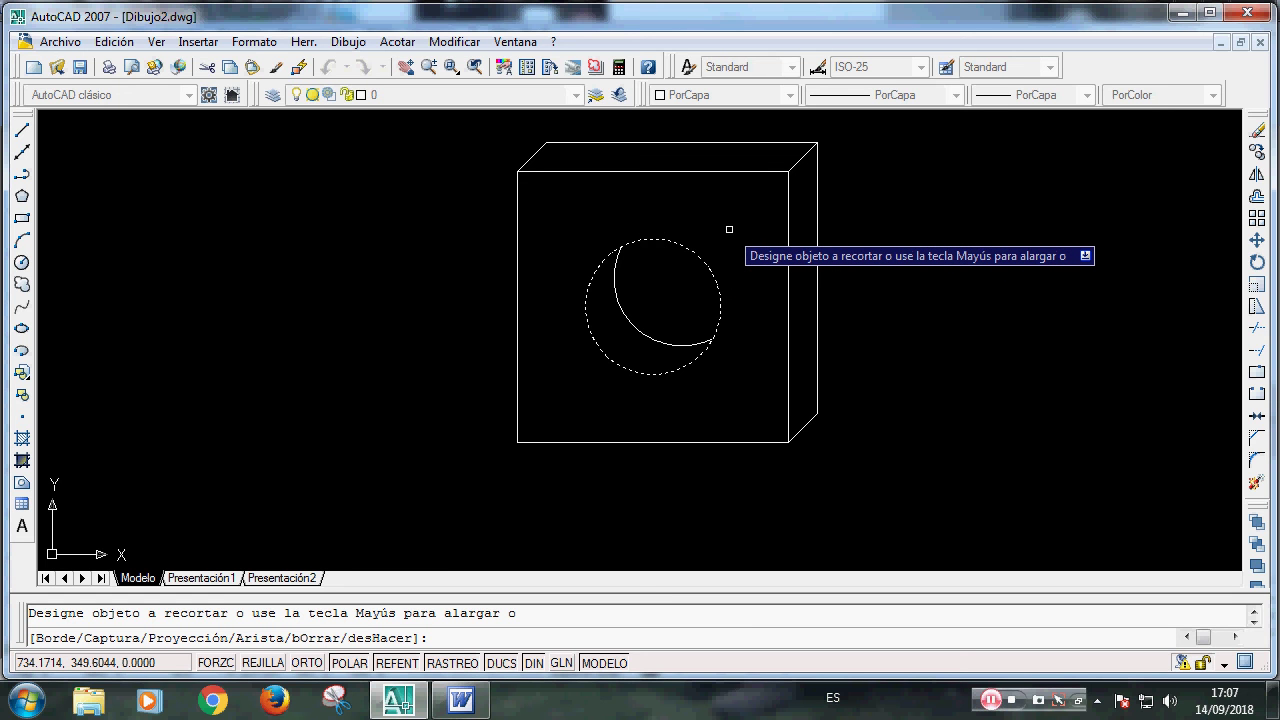
key("Escape")
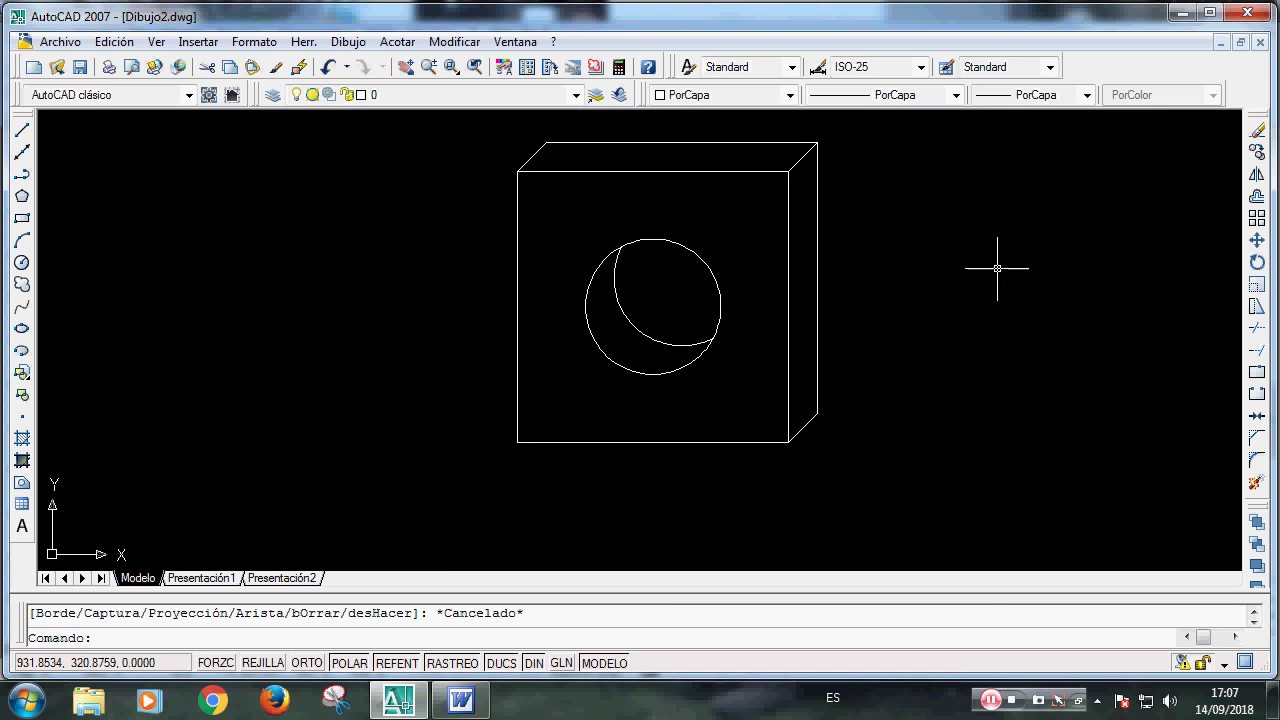